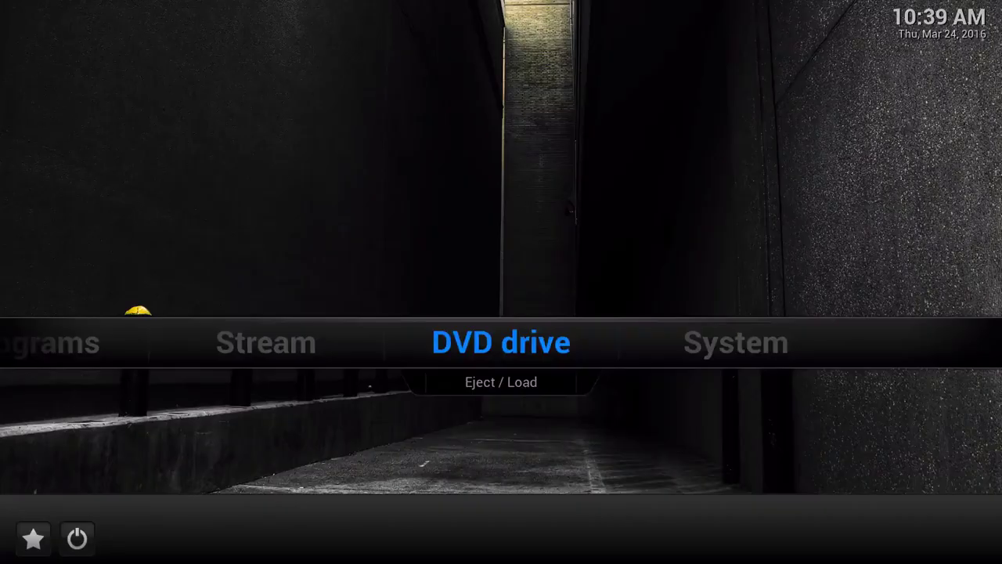
- Browse the home menu entries and open the Xonfluence skin settings from System
{"action": "key", "text": "Left"}
{"action": "key", "text": "Left"}
{"action": "key", "text": "Left"}
{"action": "key", "text": "Left"}
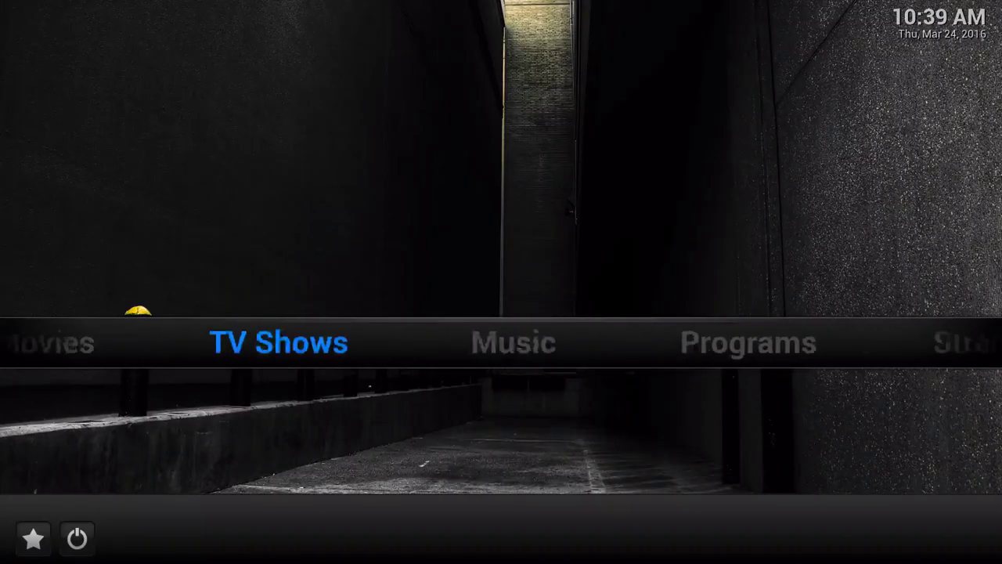
{"action": "key", "text": "Left"}
{"action": "key", "text": "Left"}
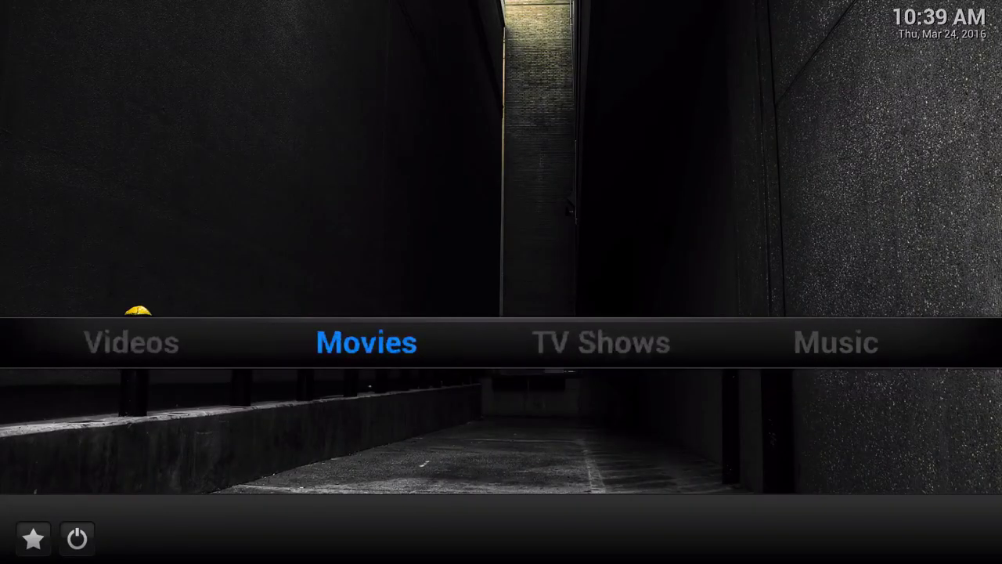
{"action": "key", "text": "Right"}
{"action": "key", "text": "Right"}
{"action": "key", "text": "Right"}
{"action": "key", "text": "Right"}
{"action": "key", "text": "Right"}
{"action": "key", "text": "Right"}
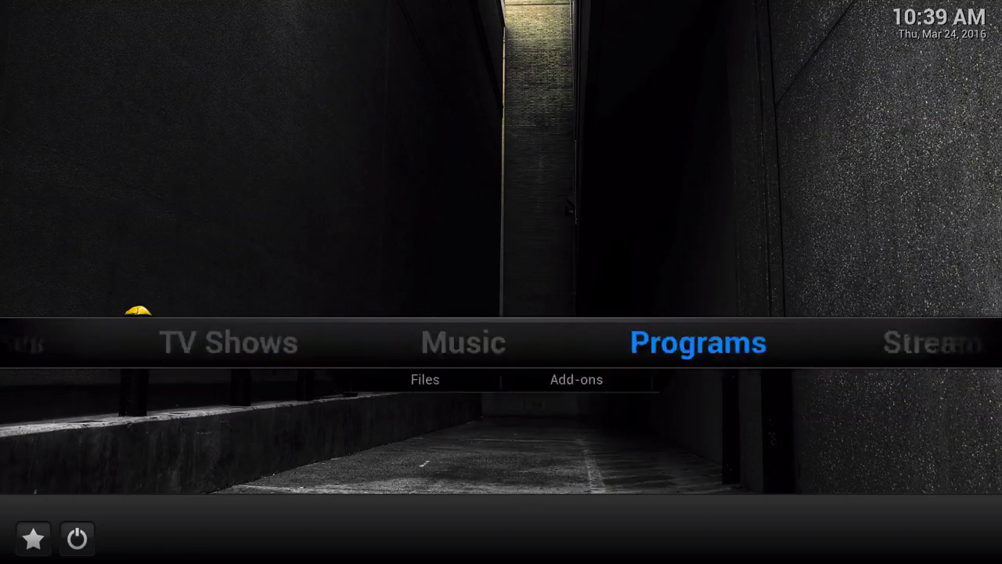
{"action": "key", "text": "Right"}
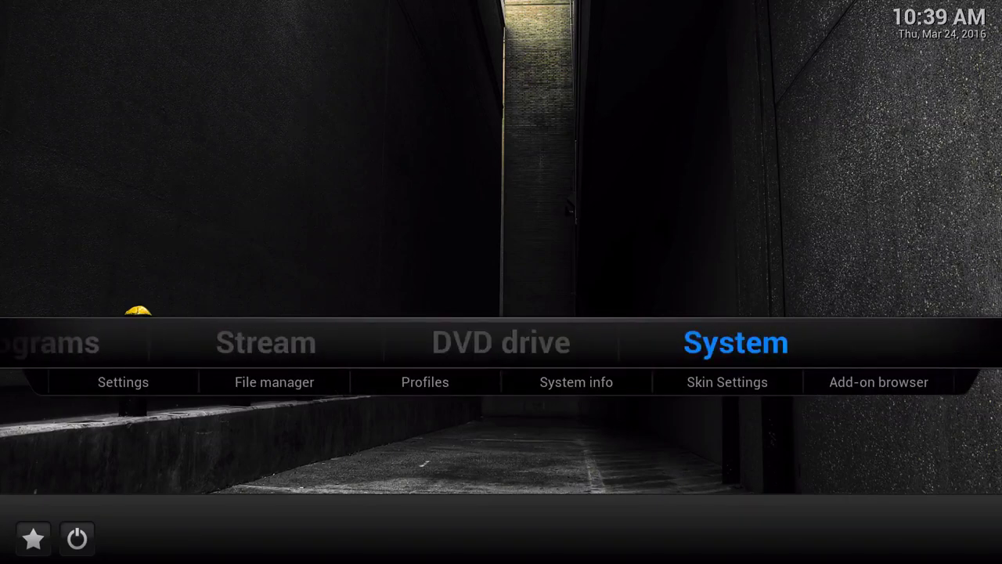
{"action": "key", "text": "Down"}
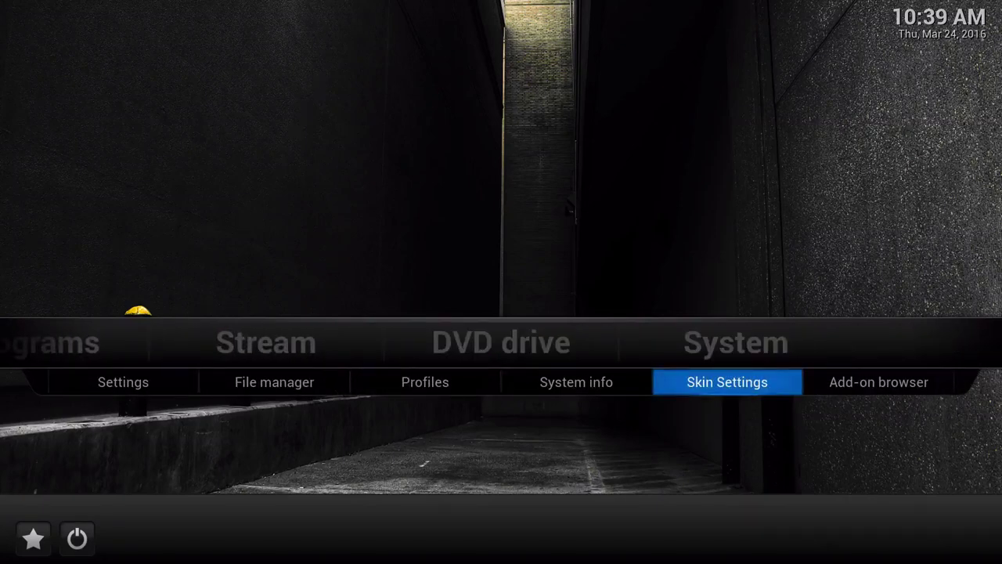
{"action": "key", "text": "Return"}
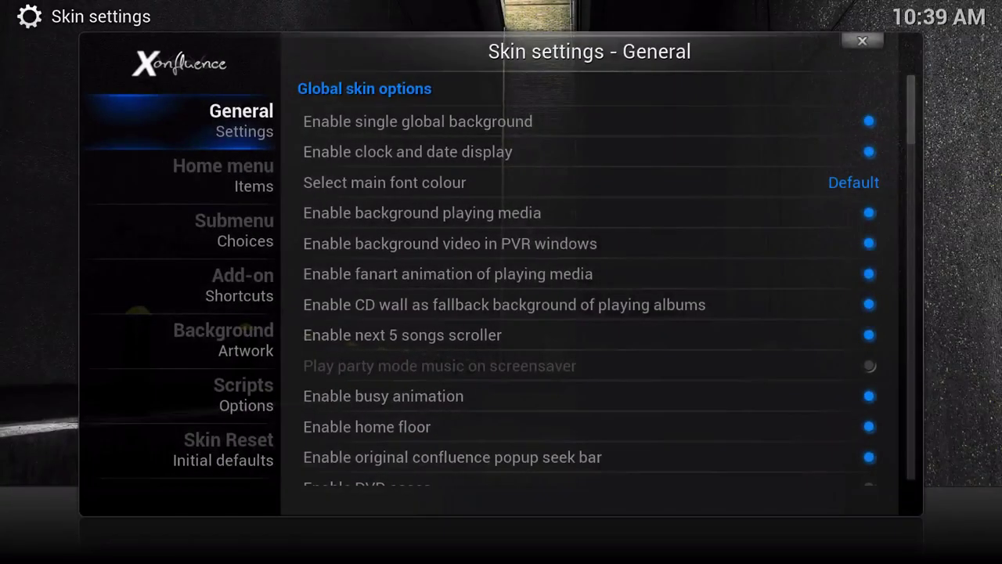
- Look over the Skin Reset and scripts pages without resetting, then leave skin settings
{"action": "key", "text": "Up"}
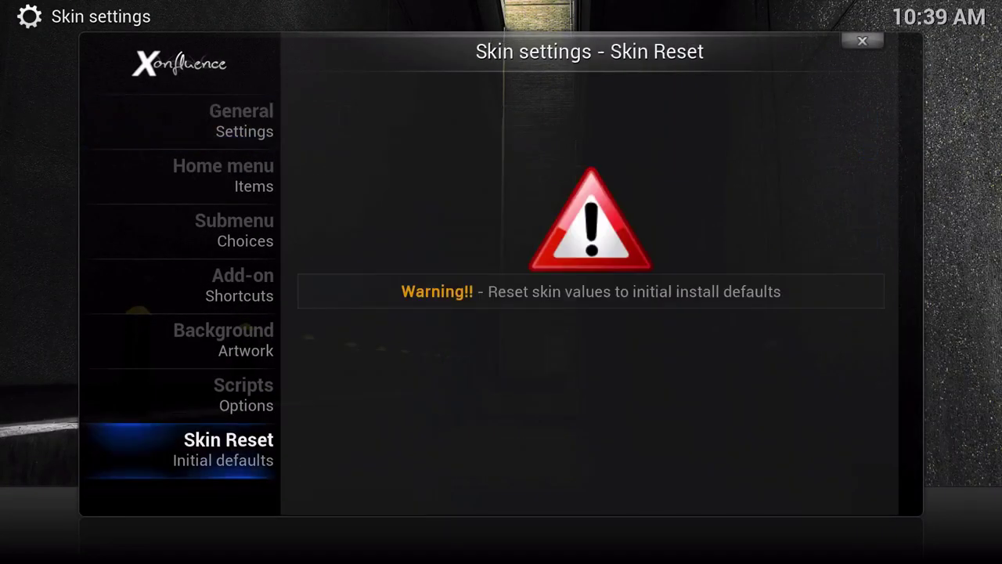
{"action": "key", "text": "Right"}
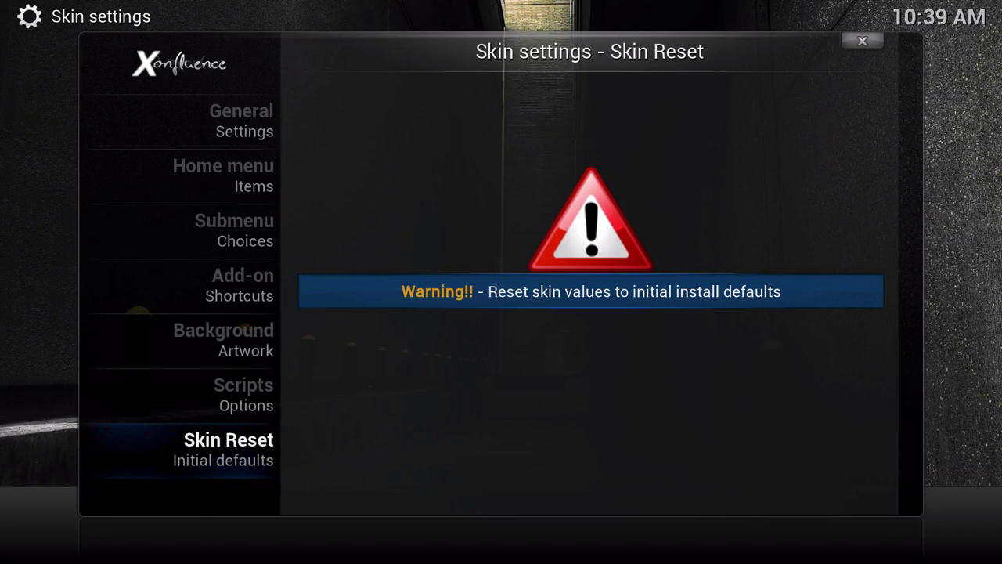
{"action": "key", "text": "Left"}
{"action": "key", "text": "Up"}
{"action": "key", "text": "Down"}
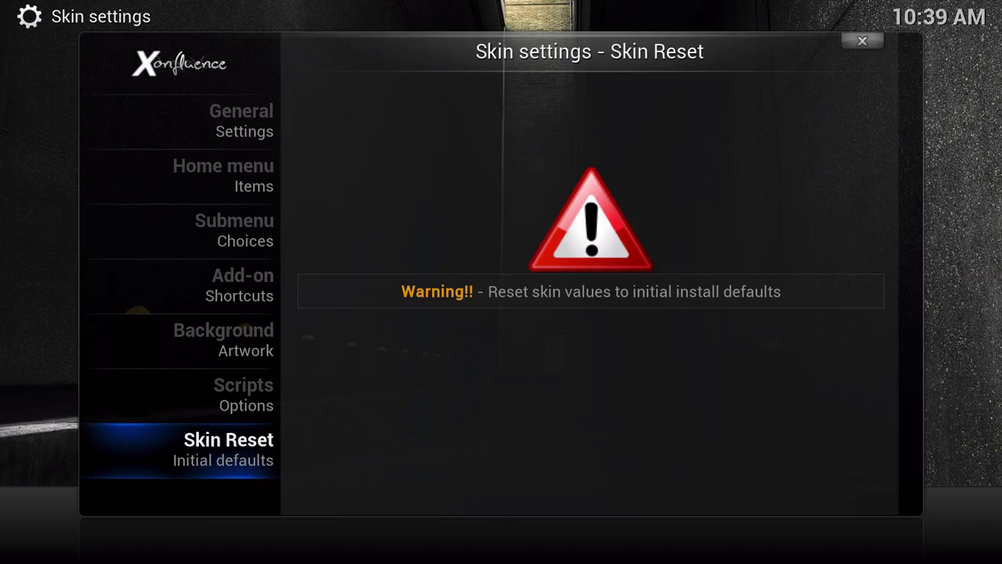
{"action": "key", "text": "Escape"}
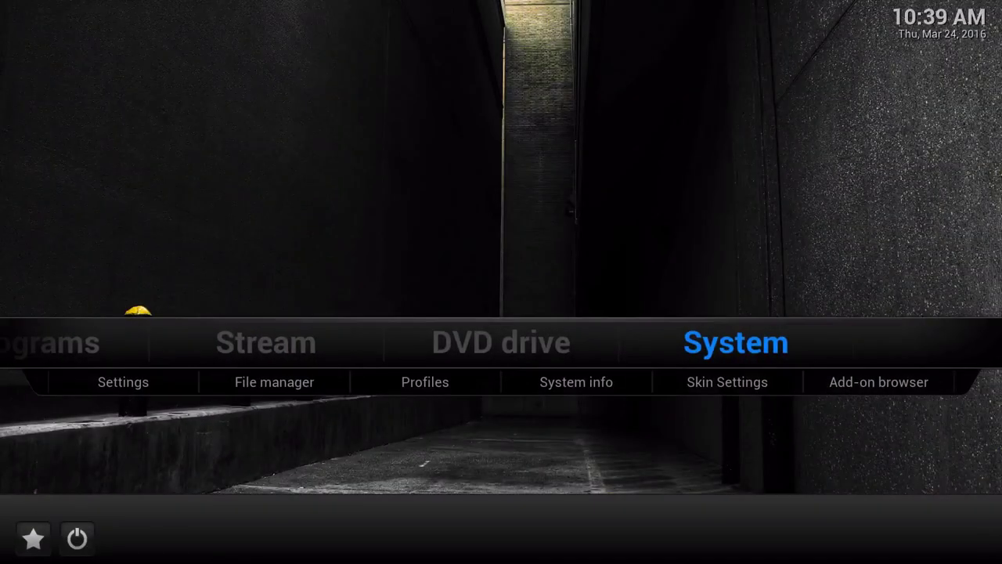
- Browse the home menu again from Weather across to System and reopen Skin Settings
{"action": "key", "text": "Left"}
{"action": "key", "text": "Left"}
{"action": "key", "text": "Left"}
{"action": "key", "text": "Left"}
{"action": "key", "text": "Left"}
{"action": "key", "text": "Left"}
{"action": "key", "text": "Left"}
{"action": "key", "text": "Left"}
{"action": "key", "text": "Left"}
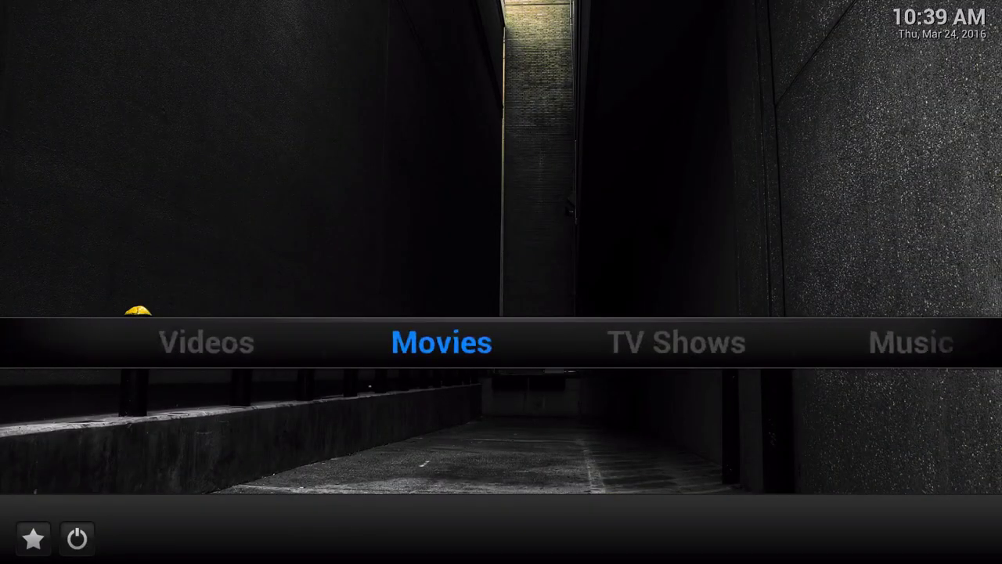
{"action": "key", "text": "Left"}
{"action": "key", "text": "Left"}
{"action": "key", "text": "Right"}
{"action": "key", "text": "Right"}
{"action": "key", "text": "Right"}
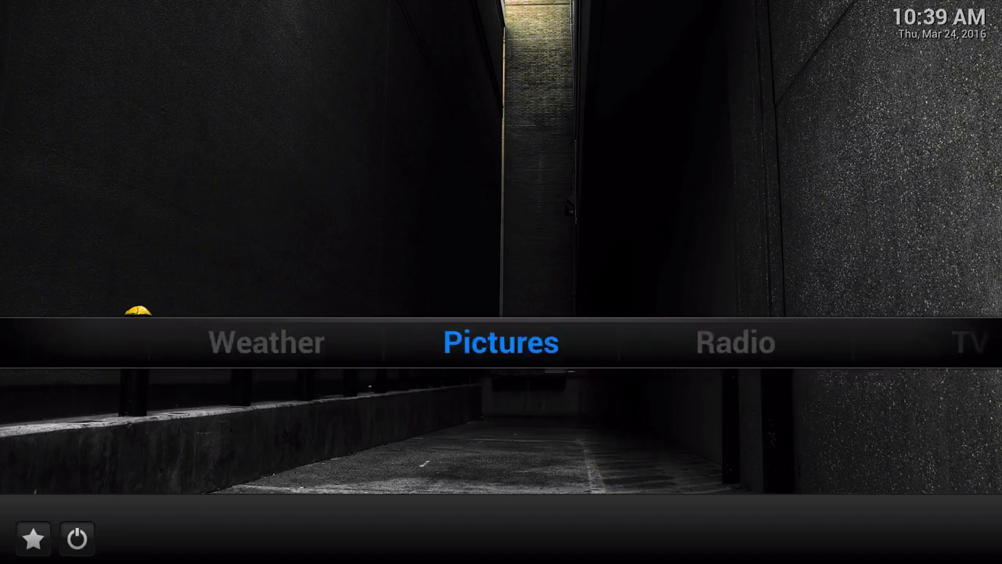
{"action": "key", "text": "Right"}
{"action": "key", "text": "Right"}
{"action": "key", "text": "Right"}
{"action": "key", "text": "Right"}
{"action": "key", "text": "Right"}
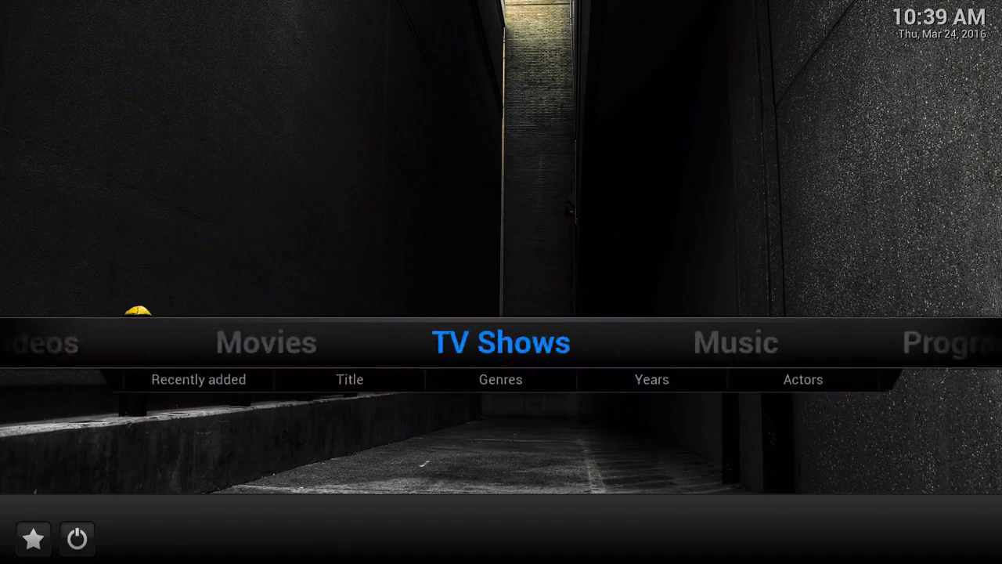
{"action": "key", "text": "Right"}
{"action": "key", "text": "Right"}
{"action": "key", "text": "Right"}
{"action": "key", "text": "Left"}
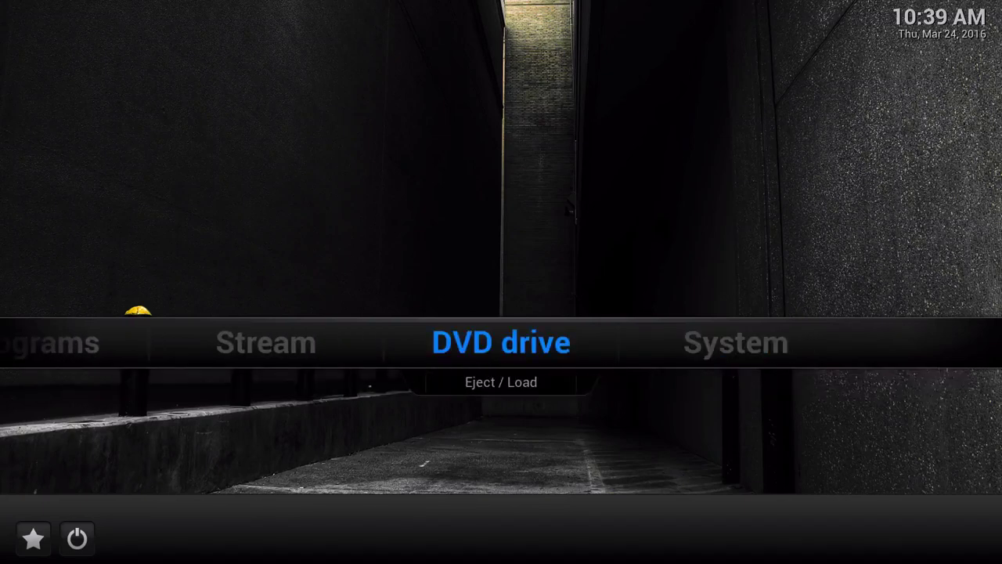
{"action": "key", "text": "Right"}
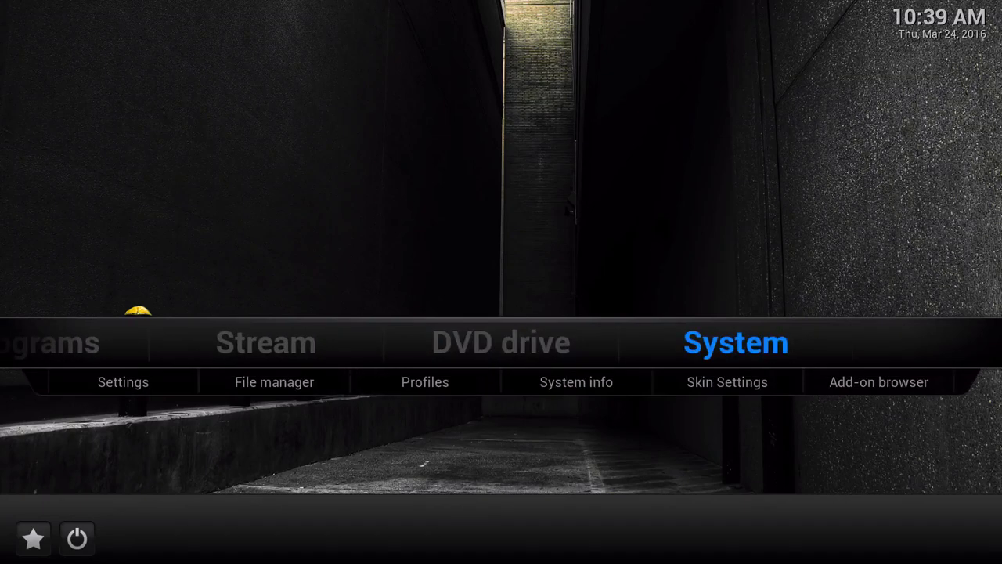
{"action": "key", "text": "Down"}
{"action": "key", "text": "Return"}
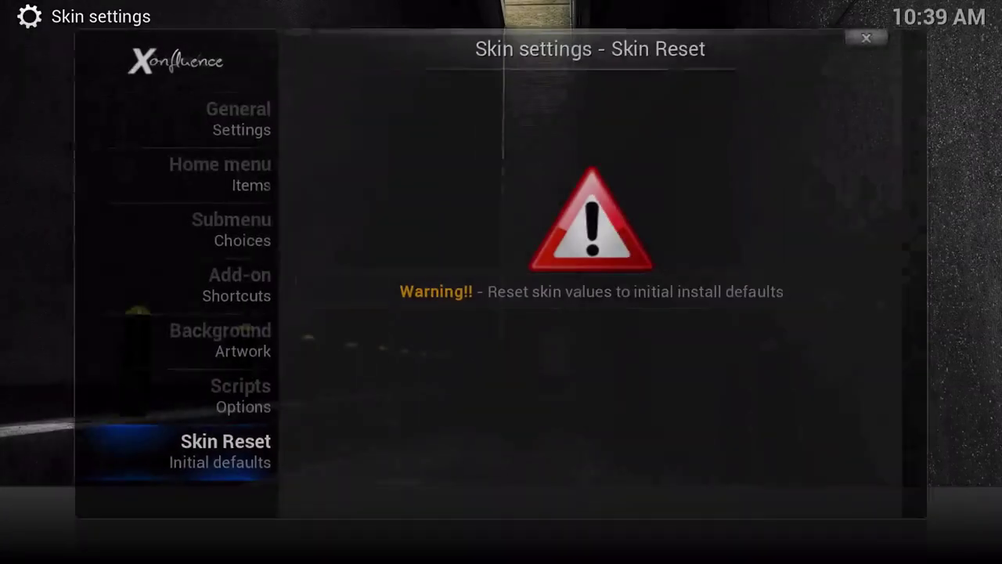
- Clear Menu items 1–4 (Weather, Pictures, Radio, TV) on the Home menu page
{"action": "key", "text": "Down"}
{"action": "key", "text": "Down"}
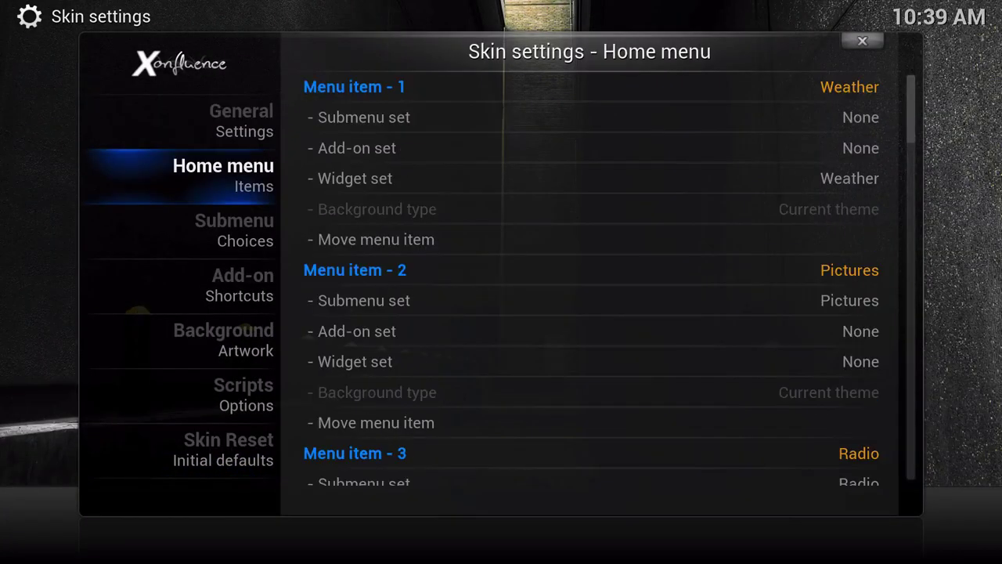
{"action": "key", "text": "Right"}
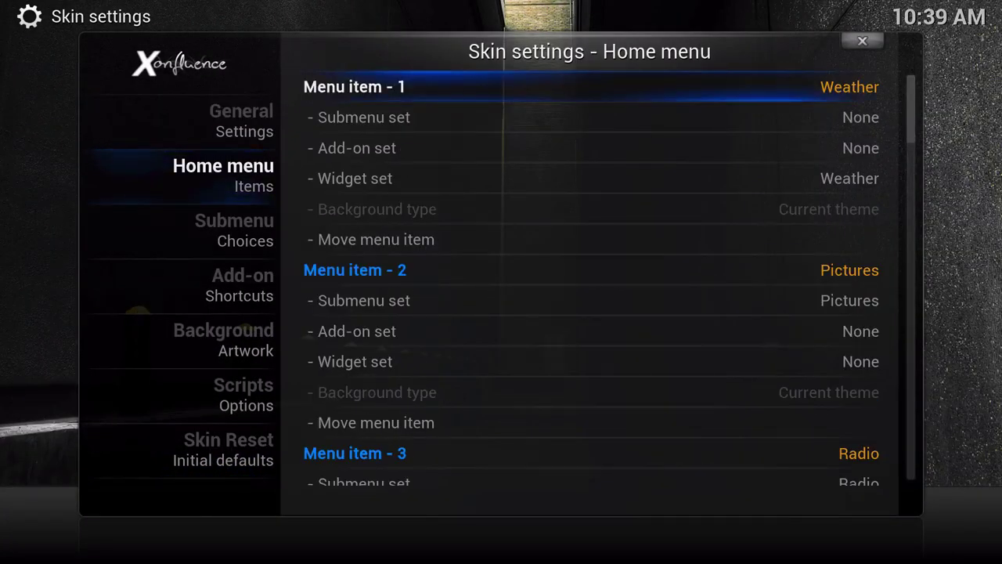
{"action": "key", "text": "Return"}
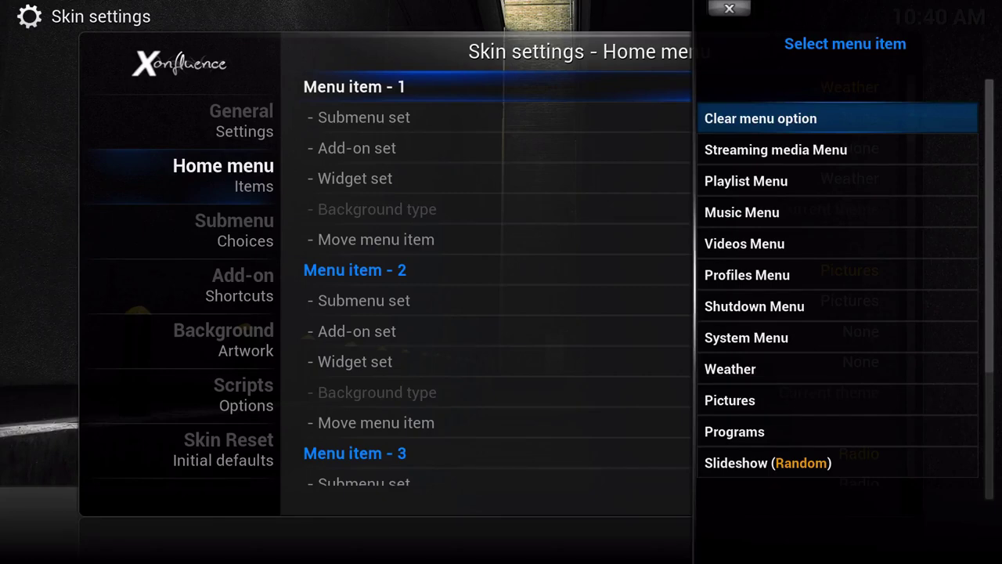
{"action": "key", "text": "Return"}
{"action": "key", "text": "Down"}
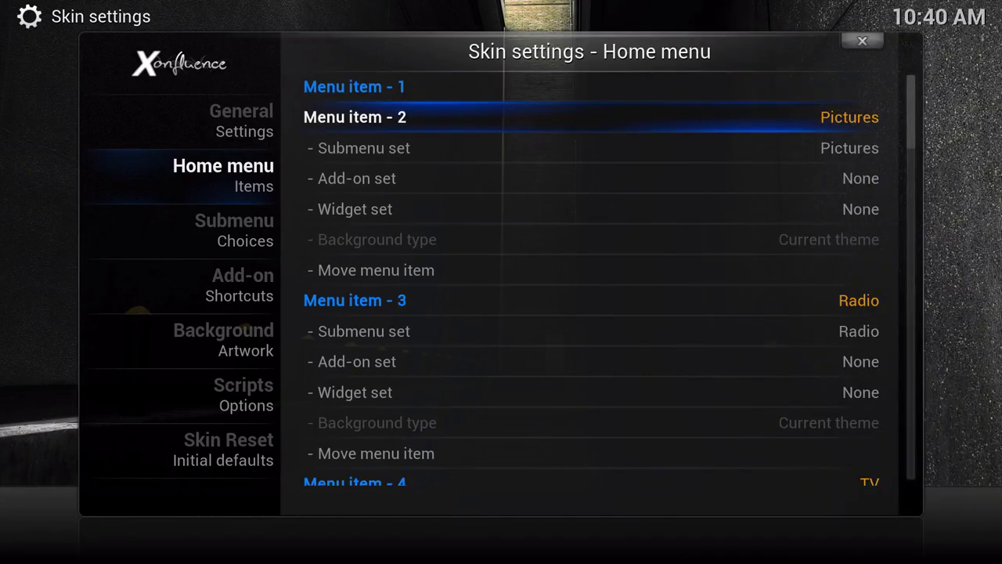
{"action": "key", "text": "Return"}
{"action": "key", "text": "Return"}
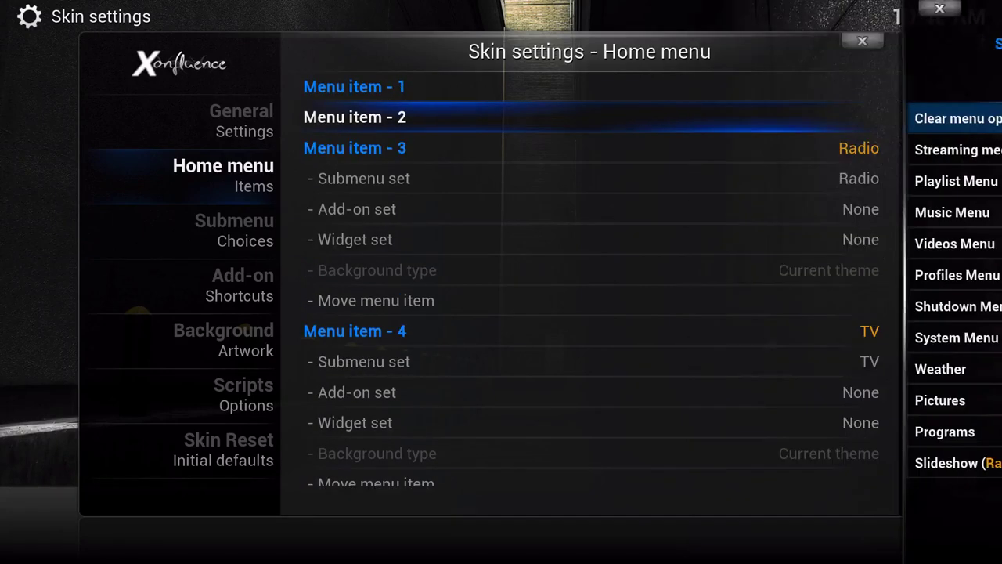
{"action": "key", "text": "Down"}
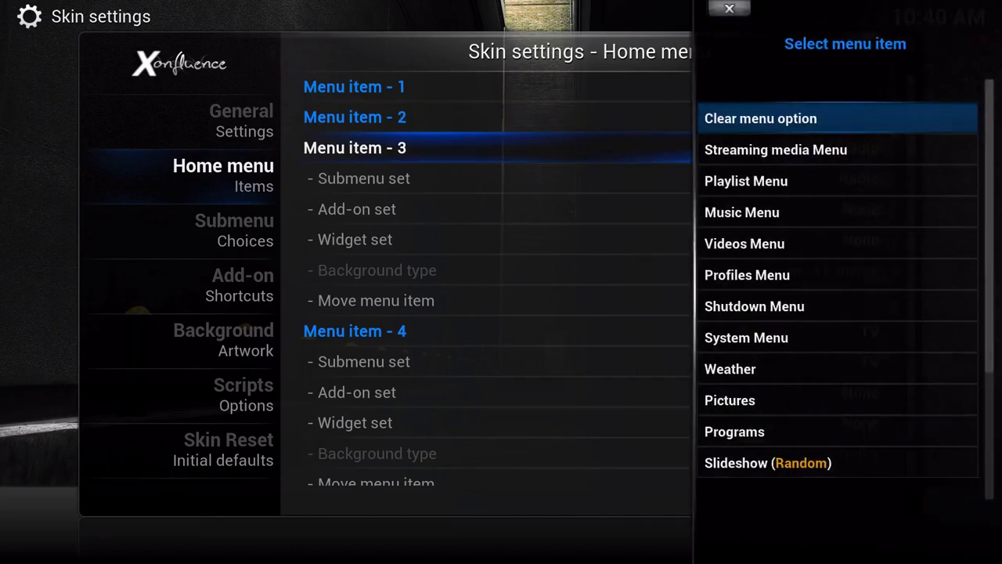
{"action": "key", "text": "Return"}
{"action": "key", "text": "Down"}
{"action": "key", "text": "Return"}
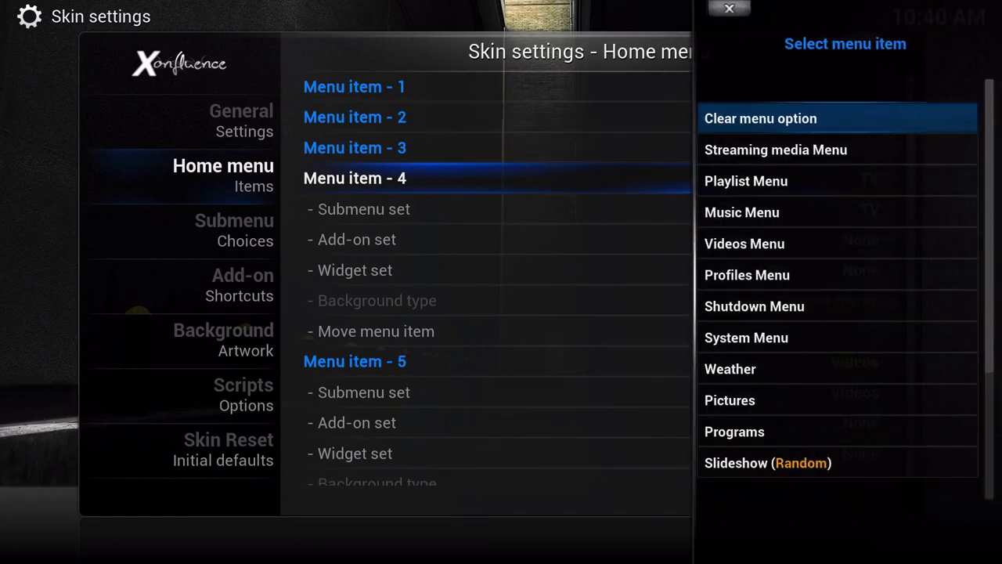
{"action": "key", "text": "Return"}
- Clear Menu items 6–8 (Movies, TV Shows, Music)
{"action": "key", "text": "Down"}
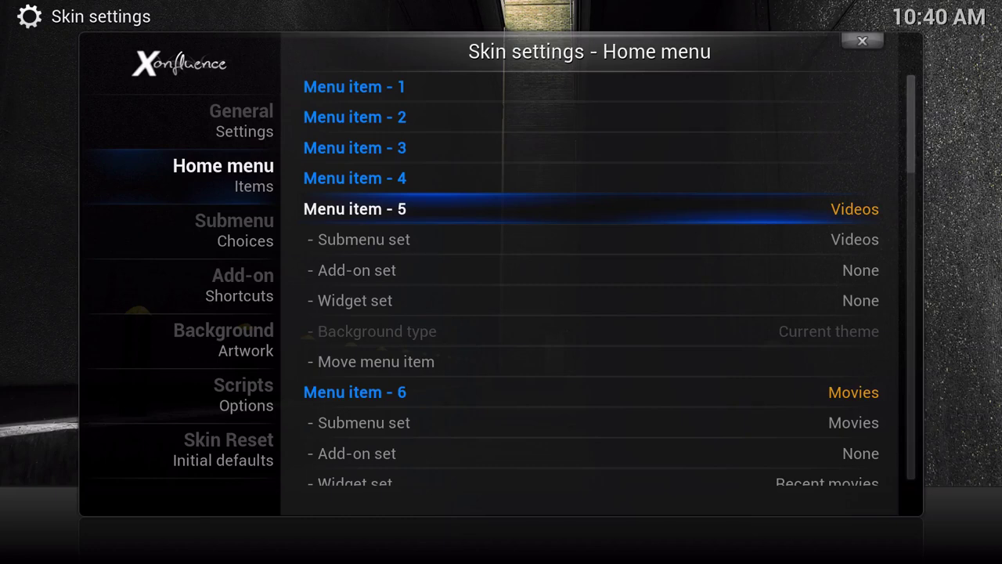
{"action": "key", "text": "Down"}
{"action": "key", "text": "Down"}
{"action": "key", "text": "Down"}
{"action": "key", "text": "Down"}
{"action": "key", "text": "Down"}
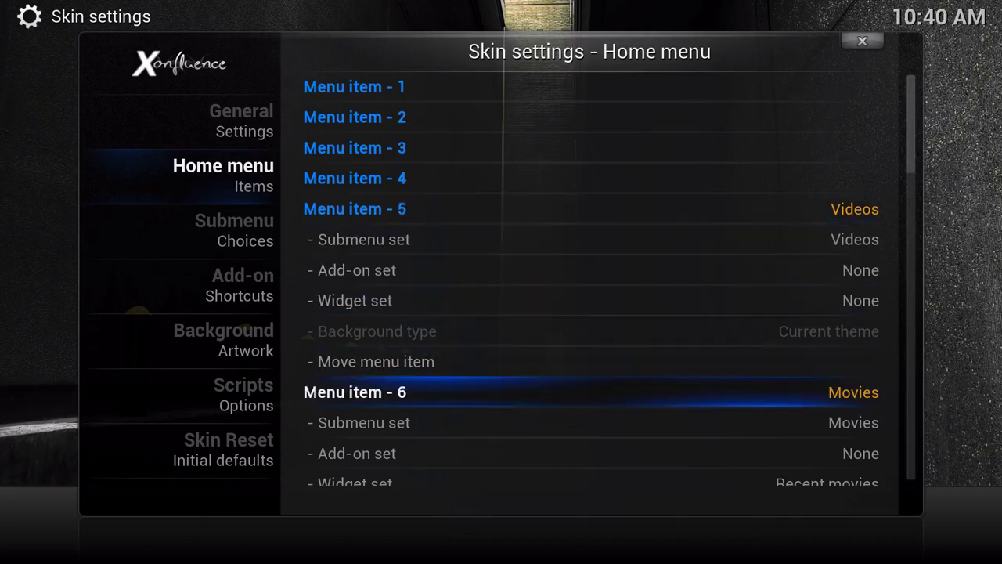
{"action": "key", "text": "Return"}
{"action": "key", "text": "Return"}
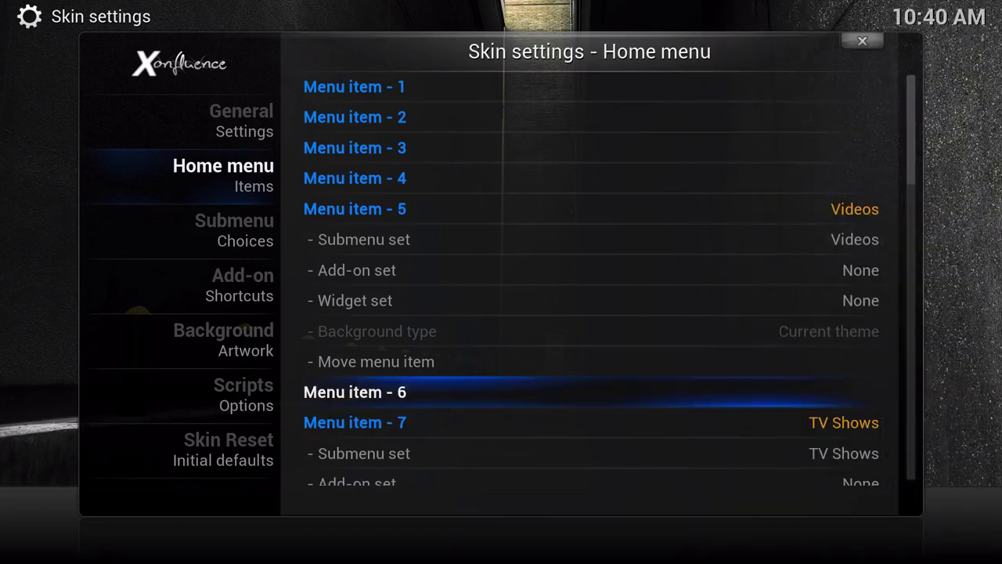
{"action": "key", "text": "Down"}
{"action": "key", "text": "Return"}
{"action": "key", "text": "Return"}
{"action": "key", "text": "Down"}
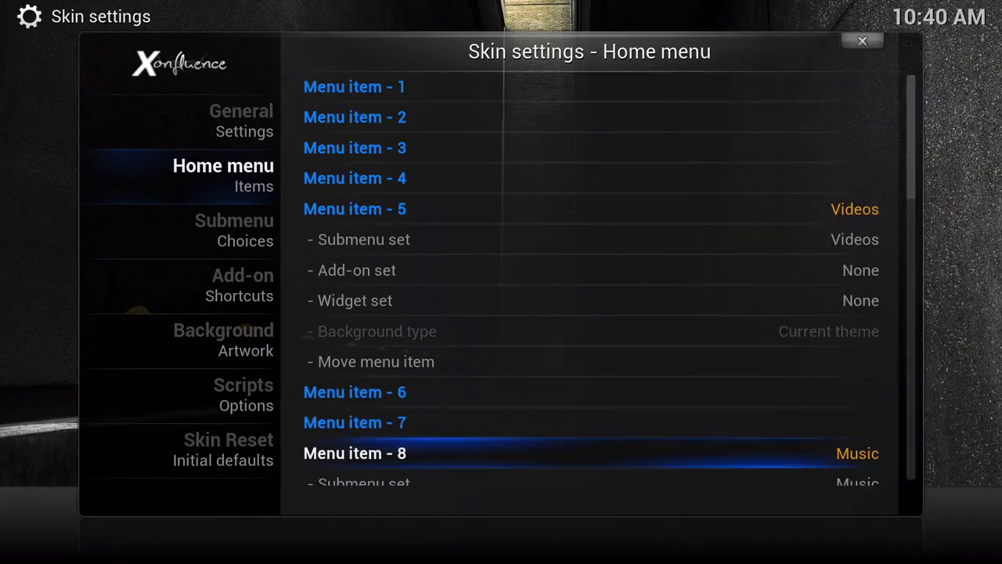
{"action": "key", "text": "Return"}
{"action": "key", "text": "Return"}
{"action": "key", "text": "Down"}
{"action": "key", "text": "Down"}
{"action": "key", "text": "Down"}
{"action": "key", "text": "Down"}
{"action": "key", "text": "Down"}
{"action": "key", "text": "Down"}
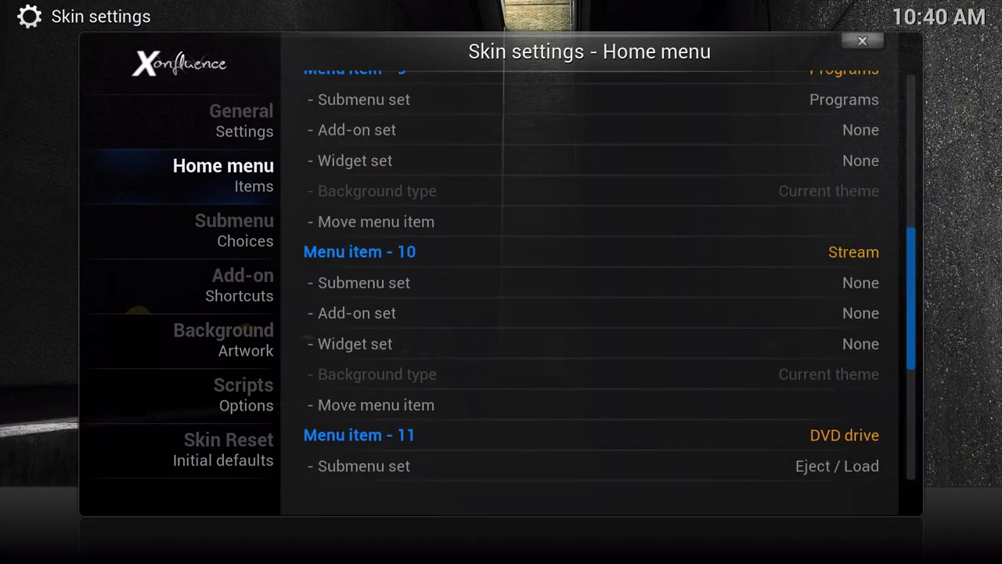
{"action": "key", "text": "Up"}
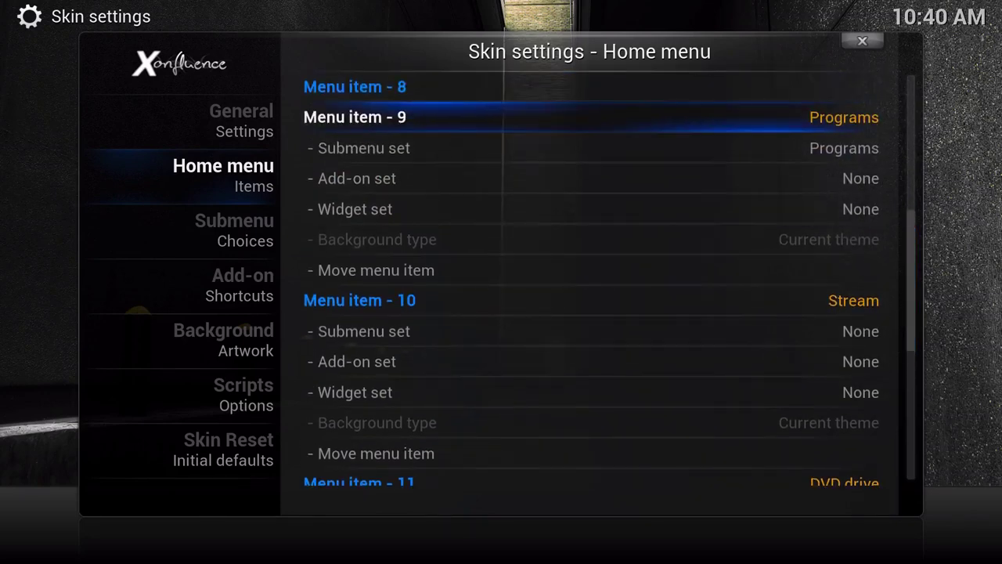
- Clear Menu items 10 and 11 (Stream and DVD drive) and return to the home screen
{"action": "key", "text": "Down"}
{"action": "key", "text": "Down"}
{"action": "key", "text": "Down"}
{"action": "key", "text": "Down"}
{"action": "key", "text": "Down"}
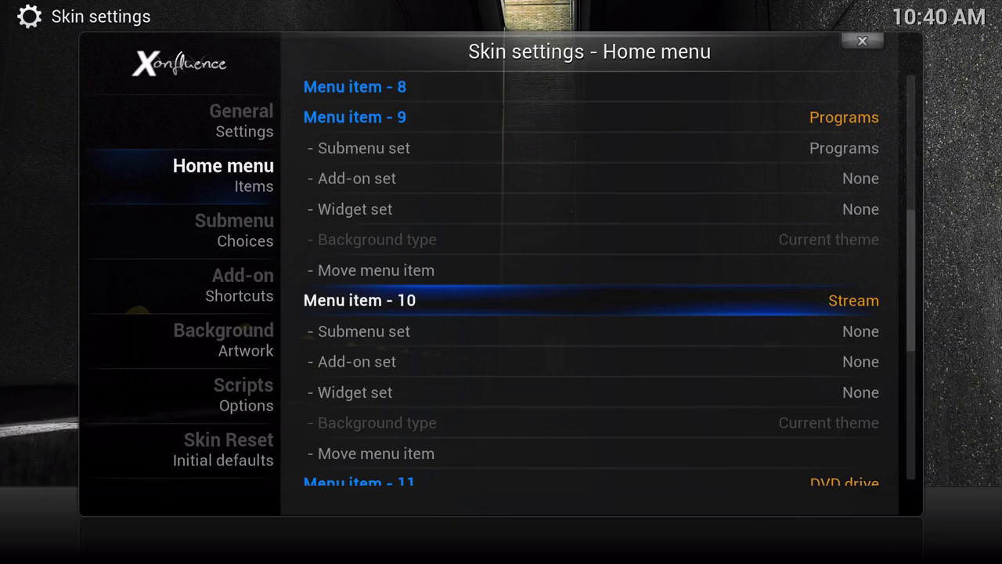
{"action": "key", "text": "Return"}
{"action": "key", "text": "Return"}
{"action": "key", "text": "Down"}
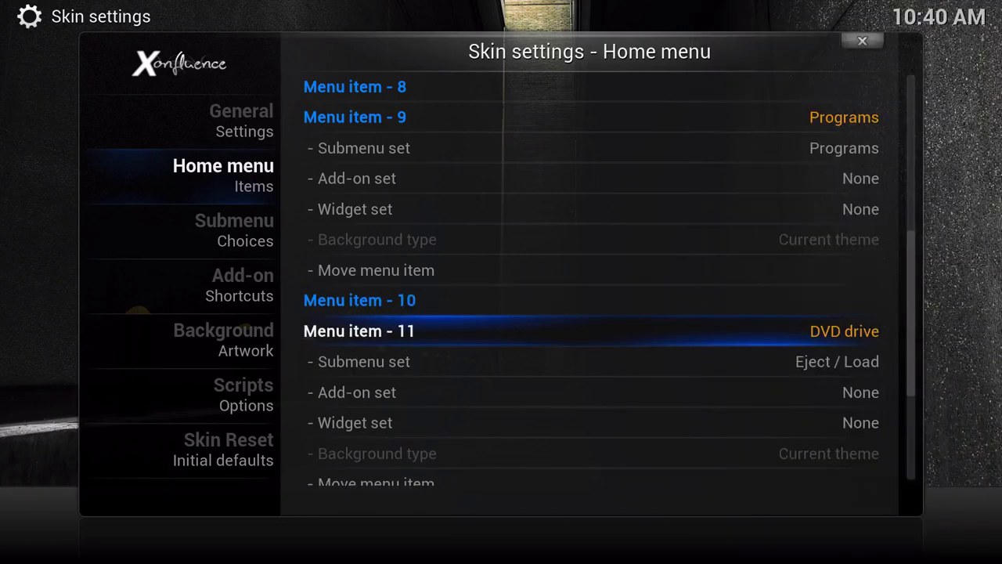
{"action": "key", "text": "Return"}
{"action": "key", "text": "Return"}
{"action": "key", "text": "Down"}
{"action": "key", "text": "Down"}
{"action": "key", "text": "Down"}
{"action": "key", "text": "Down"}
{"action": "key", "text": "Down"}
{"action": "key", "text": "Down"}
{"action": "key", "text": "Down"}
{"action": "key", "text": "Down"}
{"action": "key", "text": "Down"}
{"action": "key", "text": "Down"}
{"action": "key", "text": "Down"}
{"action": "key", "text": "Down"}
{"action": "key", "text": "Down"}
{"action": "key", "text": "Down"}
{"action": "key", "text": "Down"}
{"action": "key", "text": "Down"}
{"action": "key", "text": "Down"}
{"action": "key", "text": "Down"}
{"action": "key", "text": "Down"}
{"action": "key", "text": "Down"}
{"action": "key", "text": "Down"}
{"action": "key", "text": "Down"}
{"action": "key", "text": "Down"}
{"action": "key", "text": "Down"}
{"action": "key", "text": "Down"}
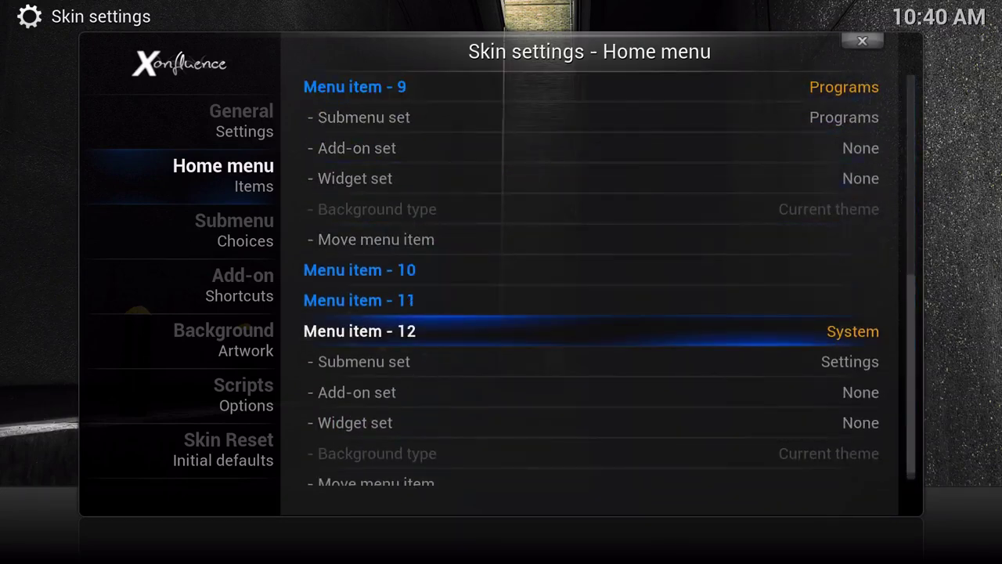
{"action": "key", "text": "Escape"}
{"action": "key", "text": "Left"}
{"action": "key", "text": "Left"}
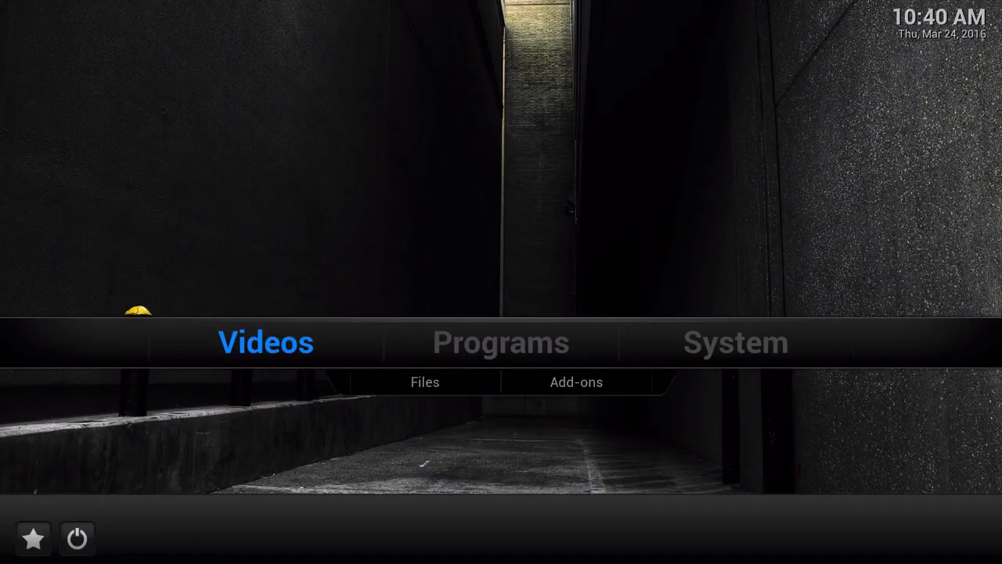
- Browse to Videos and briefly view the video Files listing
{"action": "key", "text": "Right"}
{"action": "key", "text": "Right"}
{"action": "key", "text": "Left"}
{"action": "key", "text": "Left"}
{"action": "key", "text": "Down"}
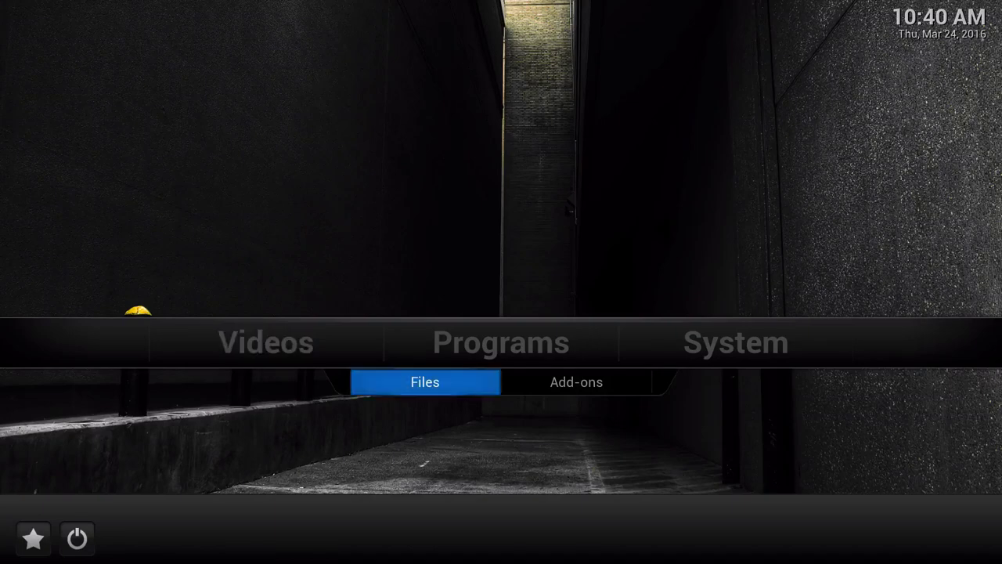
{"action": "key", "text": "Return"}
{"action": "key", "text": "Escape"}
- Glance at the video add-ons list and the Programs add-ons list
{"action": "key", "text": "Down"}
{"action": "key", "text": "Right"}
{"action": "key", "text": "Return"}
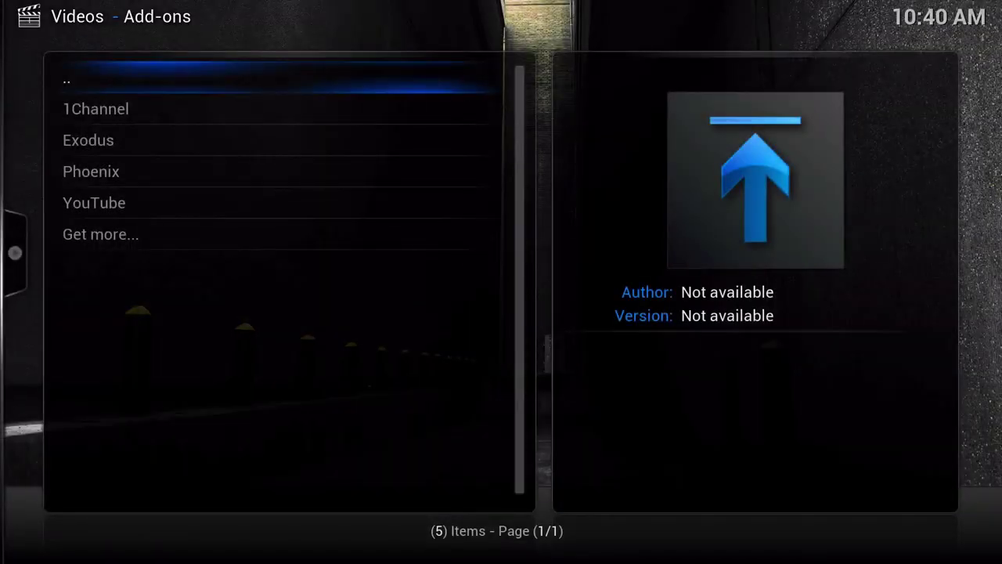
{"action": "key", "text": "Escape"}
{"action": "key", "text": "Right"}
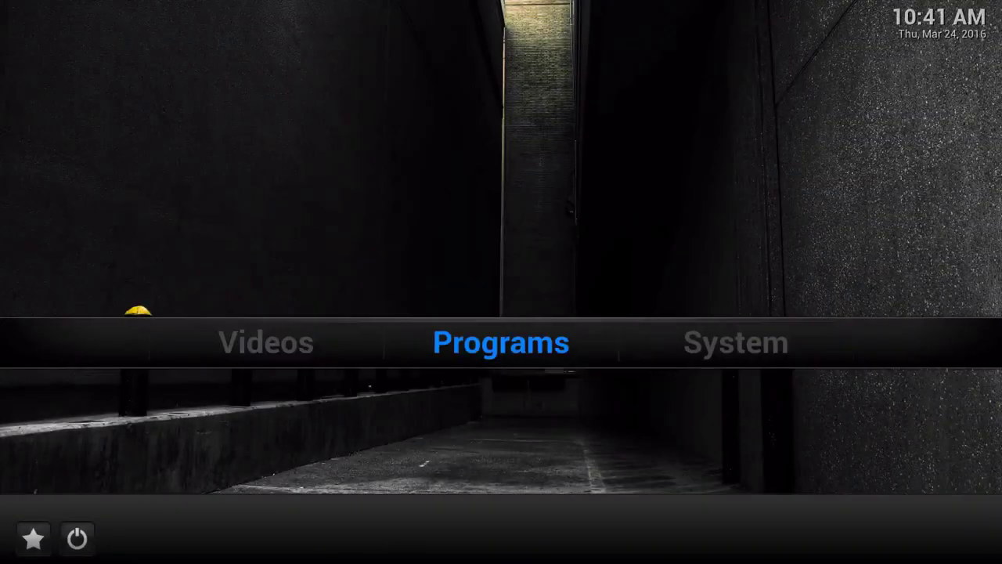
{"action": "key", "text": "Return"}
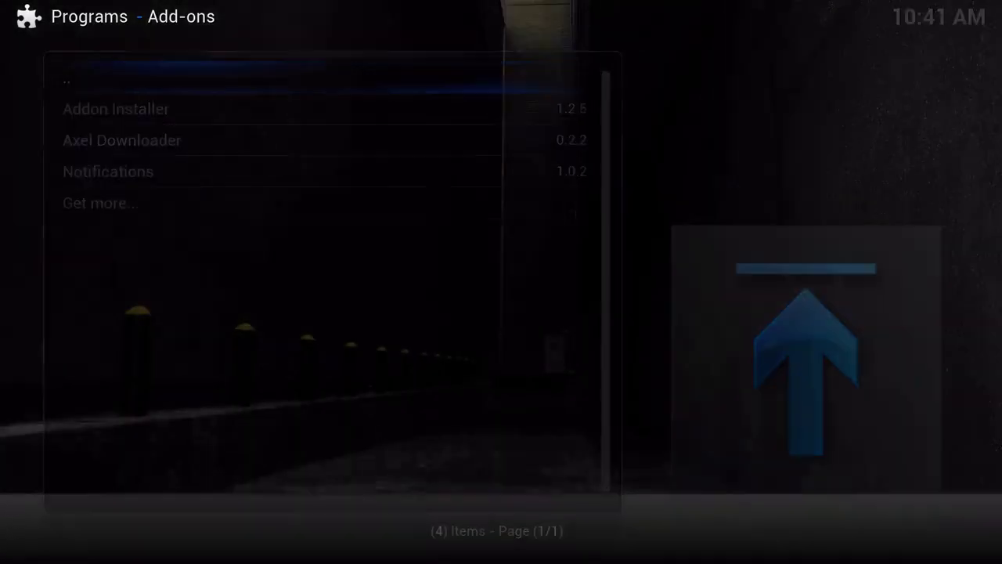
{"action": "key", "text": "Escape"}
- Browse the video add-ons from 1Channel to YouTube, then go to System's Skin Settings entry
{"action": "key", "text": "Left"}
{"action": "key", "text": "Down"}
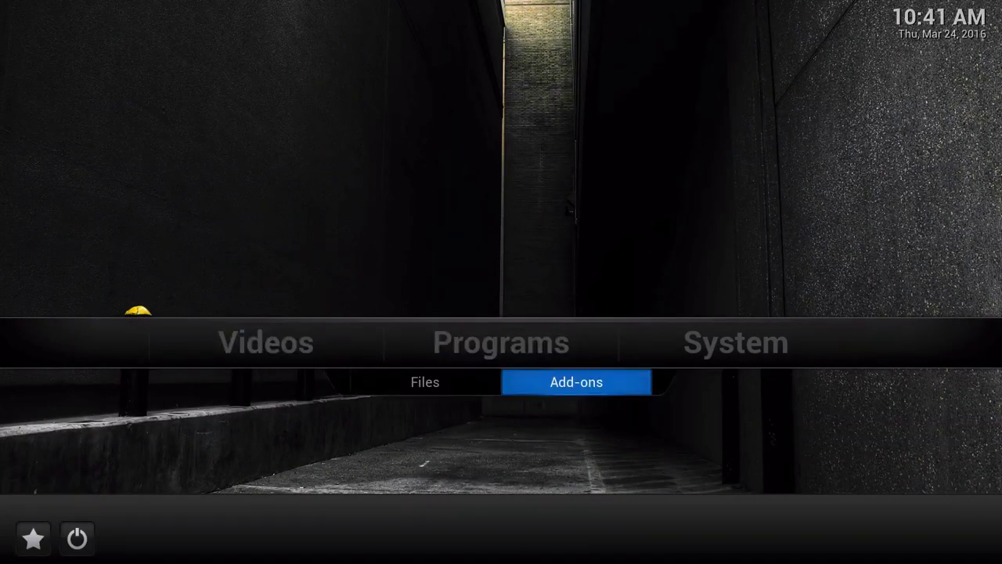
{"action": "key", "text": "Return"}
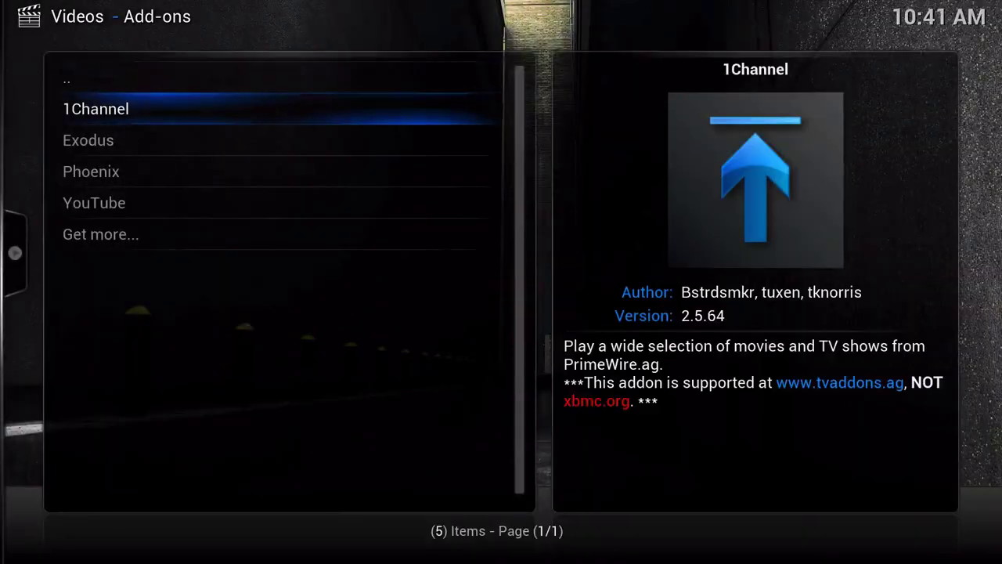
{"action": "key", "text": "Down"}
{"action": "key", "text": "Down"}
{"action": "key", "text": "Down"}
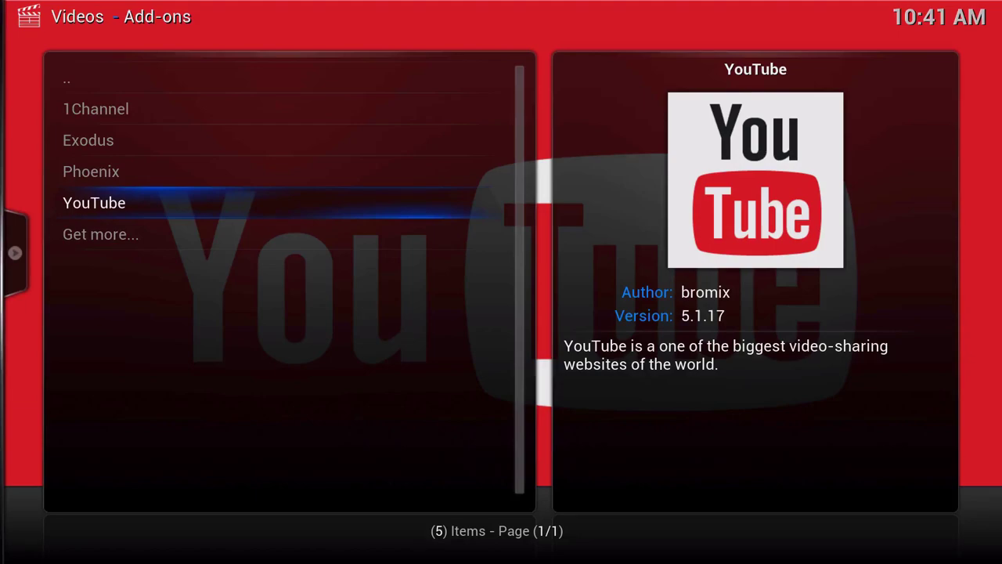
{"action": "key", "text": "Up"}
{"action": "key", "text": "Up"}
{"action": "key", "text": "Up"}
{"action": "key", "text": "Down"}
{"action": "key", "text": "Up"}
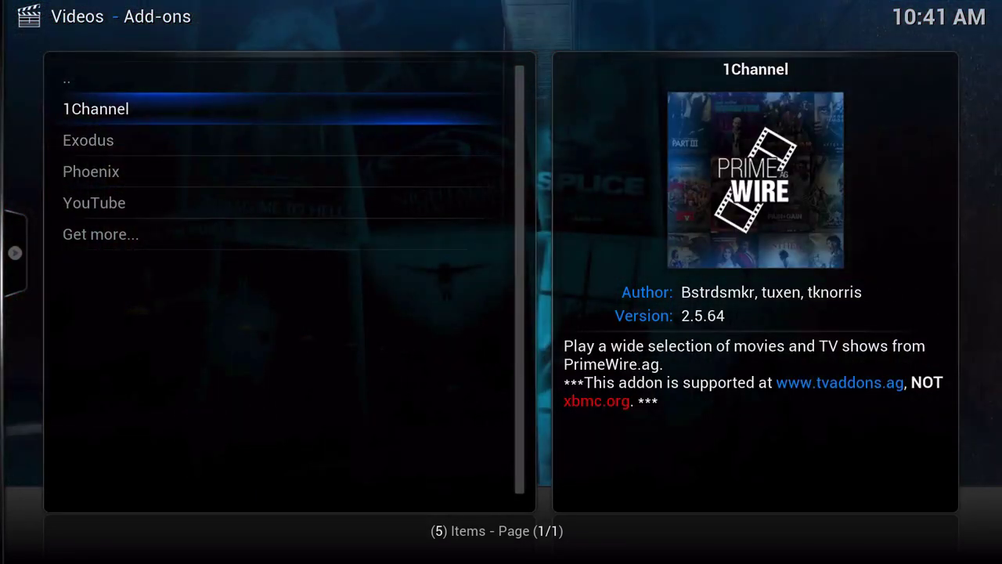
{"action": "key", "text": "Escape"}
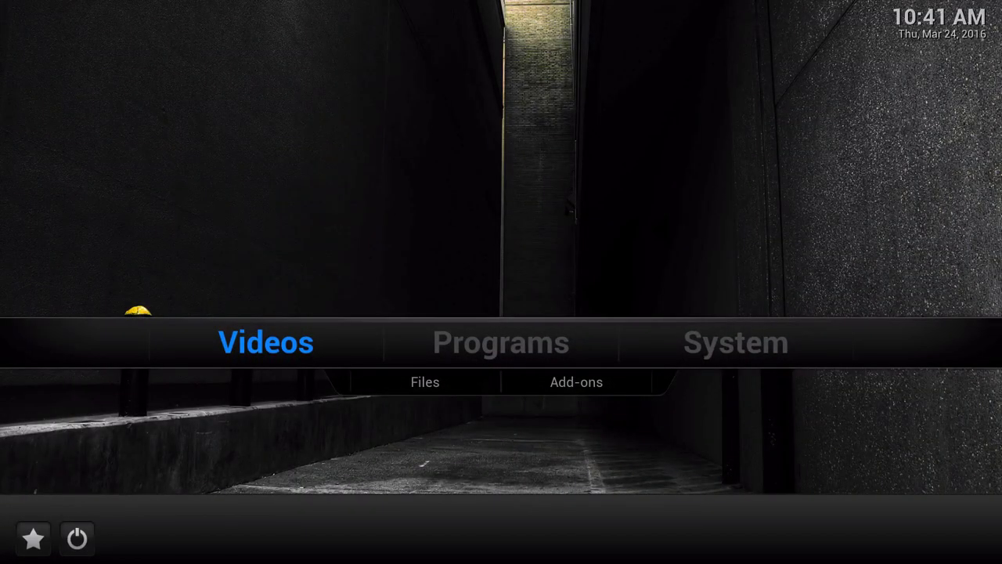
{"action": "key", "text": "Right"}
{"action": "key", "text": "Right"}
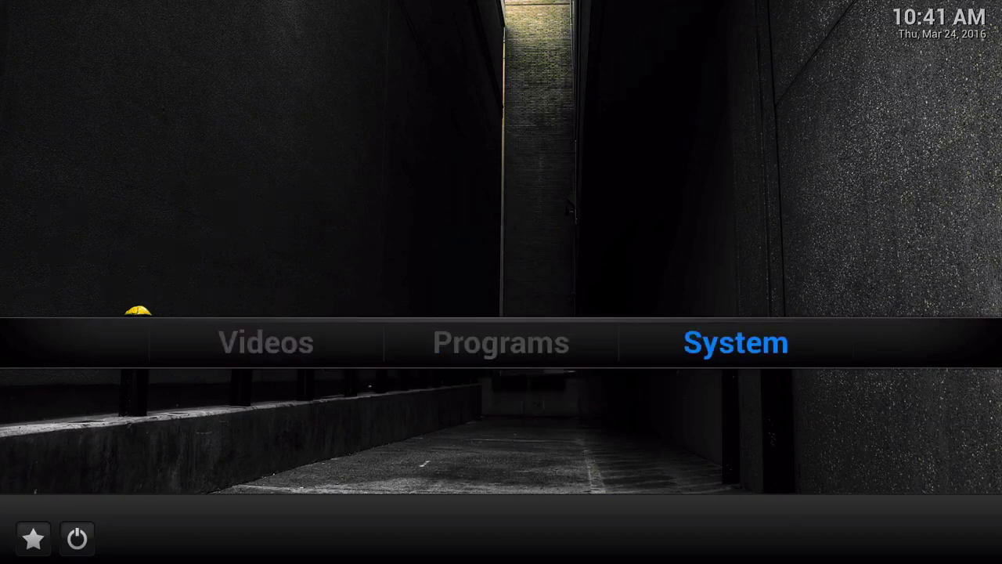
{"action": "key", "text": "Down"}
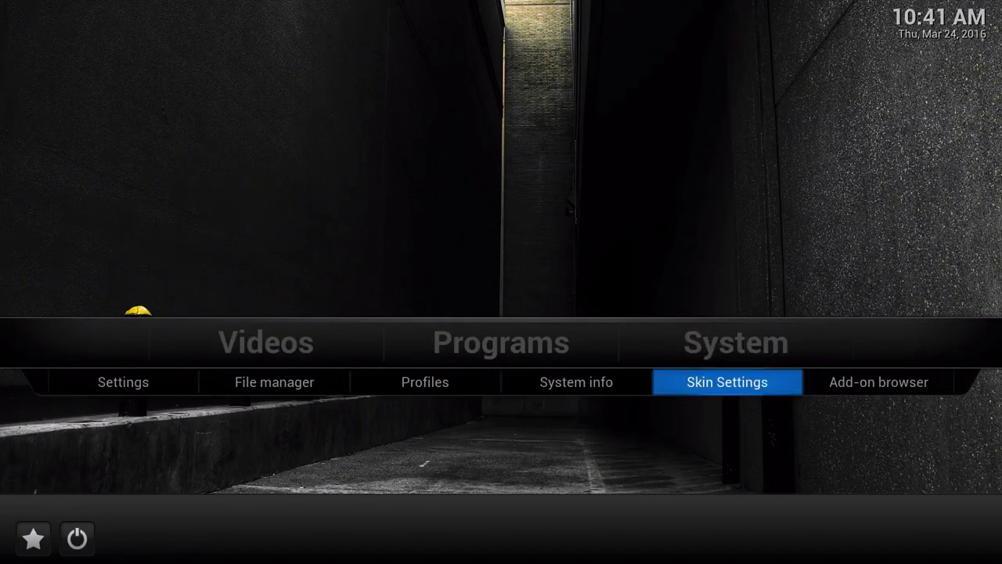
- Set Menu item - 1 in the Home menu settings to a custom Kodi command
{"action": "key", "text": "Return"}
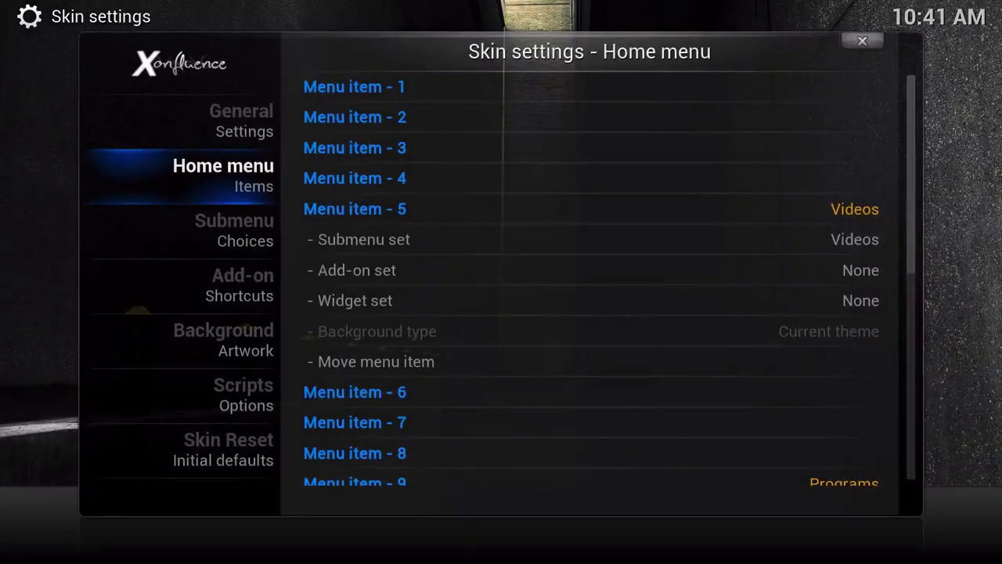
{"action": "key", "text": "Right"}
{"action": "key", "text": "Down"}
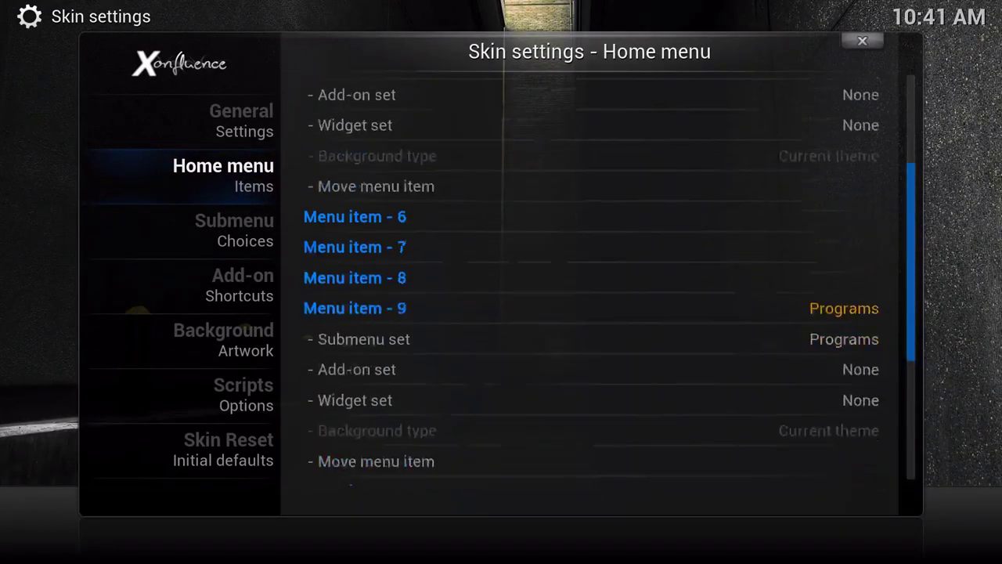
{"action": "key", "text": "Down"}
{"action": "key", "text": "Up"}
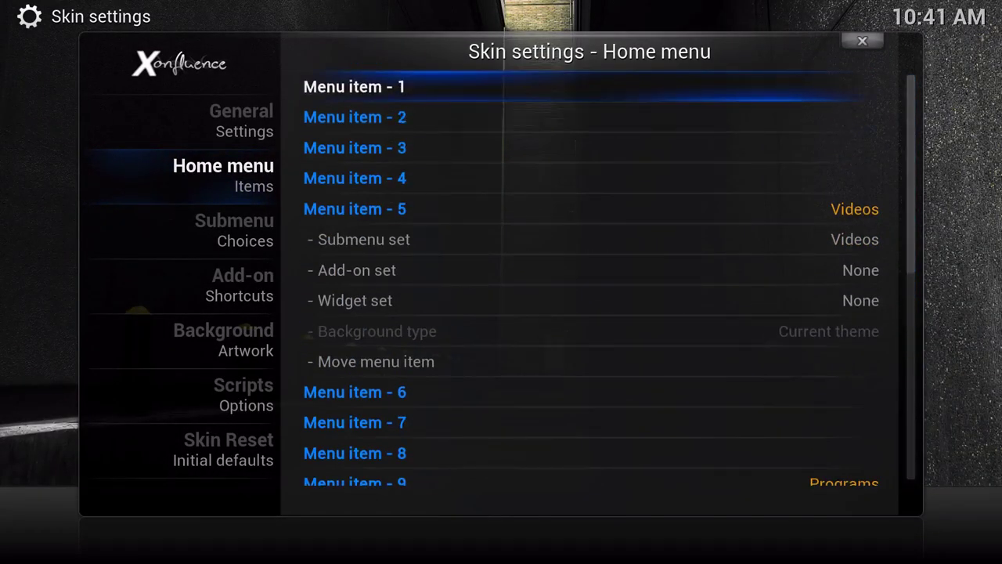
{"action": "key", "text": "Return"}
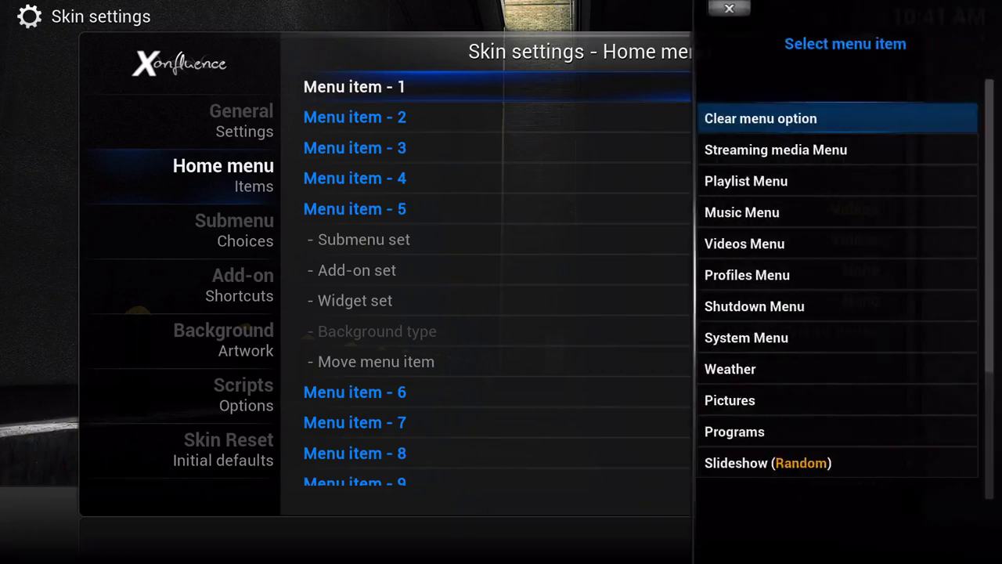
{"action": "key", "text": "Down"}
{"action": "key", "text": "Down"}
{"action": "key", "text": "Down"}
{"action": "key", "text": "Down"}
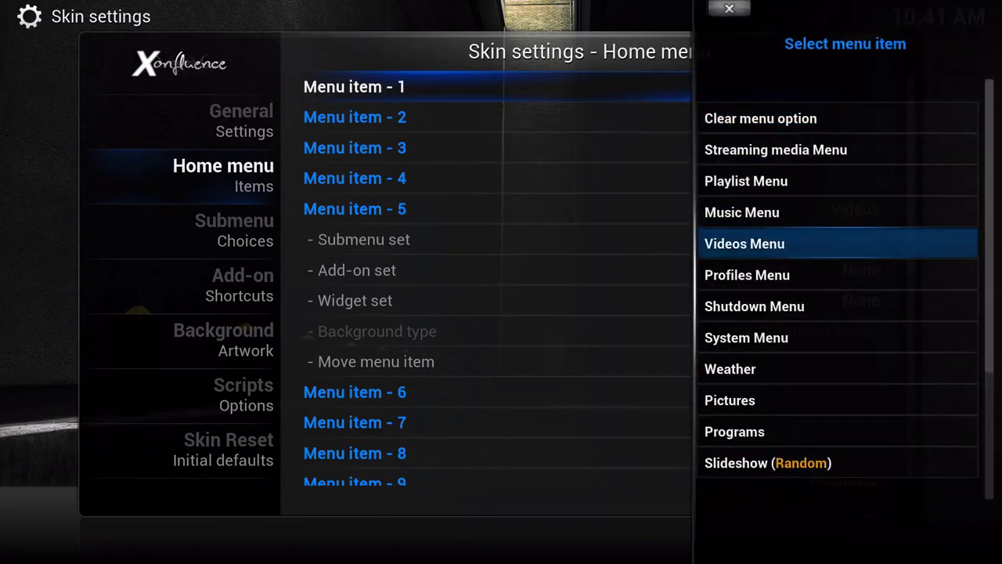
{"action": "key", "text": "Up"}
{"action": "key", "text": "Up"}
{"action": "key", "text": "Up"}
{"action": "key", "text": "Up"}
{"action": "key", "text": "Up"}
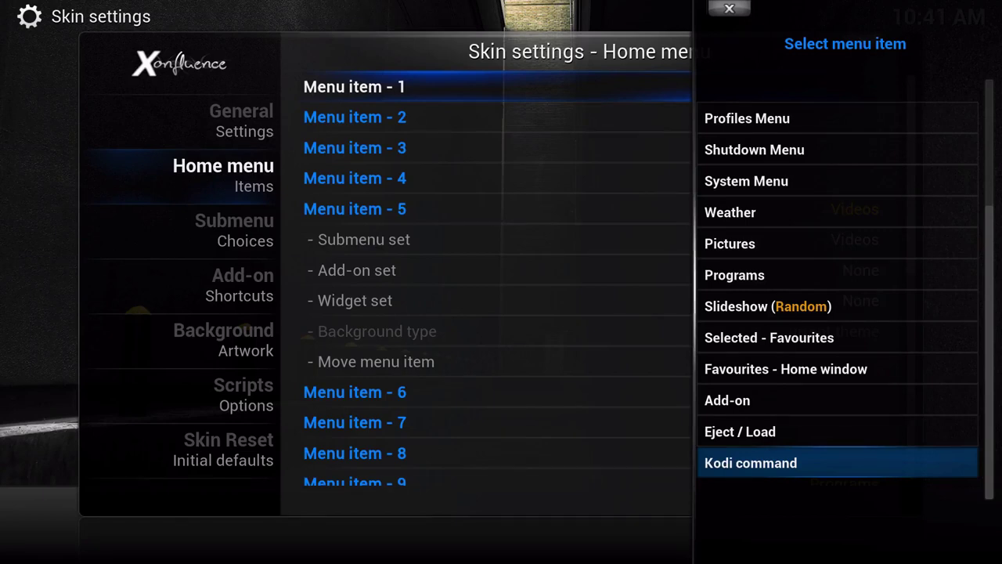
{"action": "key", "text": "Return"}
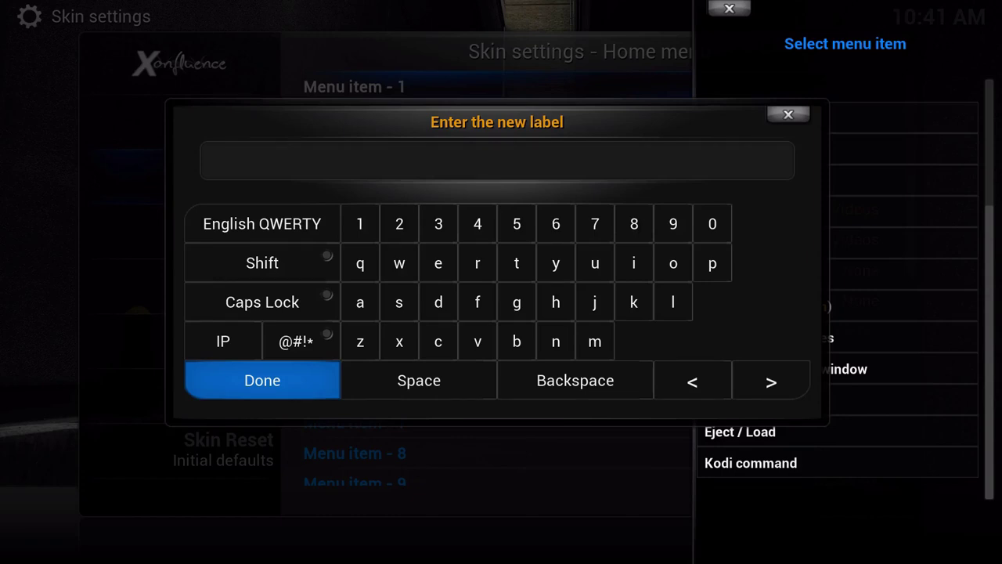
- Label the new entry Movies, replacing the prefilled text
{"action": "type", "text": "Movies"}
{"action": "key", "text": "Return"}
{"action": "key", "text": "Return"}
{"action": "key", "text": "BackSpace"}
{"action": "key", "text": "BackSpace"}
{"action": "key", "text": "BackSpace"}
{"action": "key", "text": "BackSpace"}
{"action": "key", "text": "BackSpace"}
{"action": "key", "text": "BackSpace"}
{"action": "key", "text": "BackSpace"}
{"action": "key", "text": "BackSpace"}
{"action": "key", "text": "BackSpace"}
{"action": "key", "text": "BackSpace"}
{"action": "key", "text": "BackSpace"}
{"action": "key", "text": "BackSpace"}
{"action": "type", "text": "Movies"}
{"action": "key", "text": "Return"}
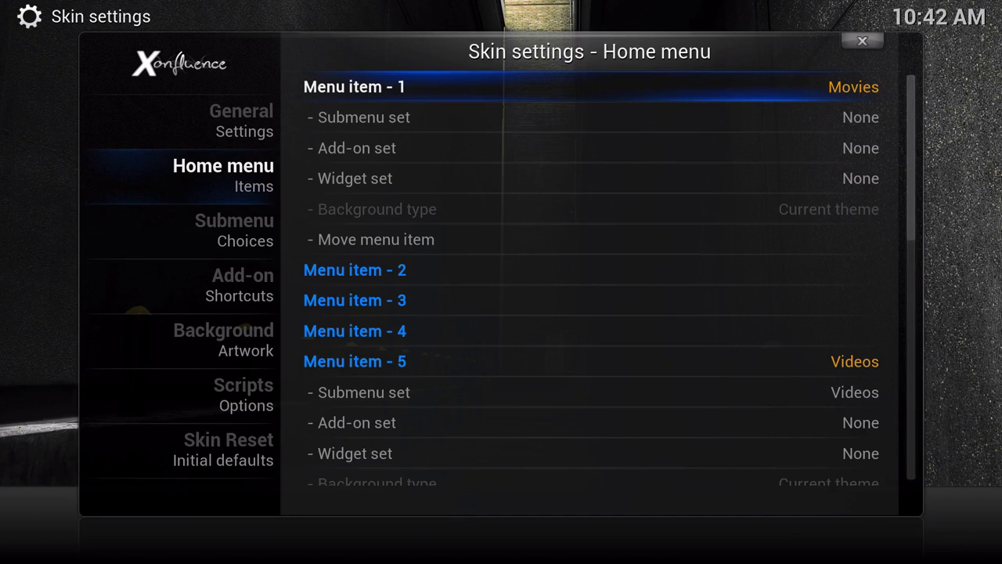
{"action": "key", "text": "Escape"}
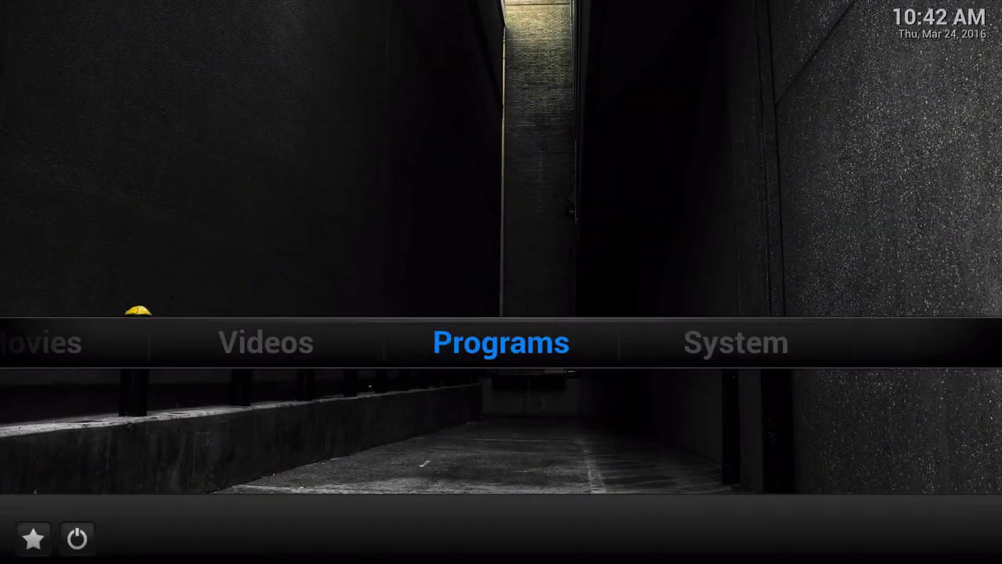
{"action": "key", "text": "Left"}
{"action": "key", "text": "Left"}
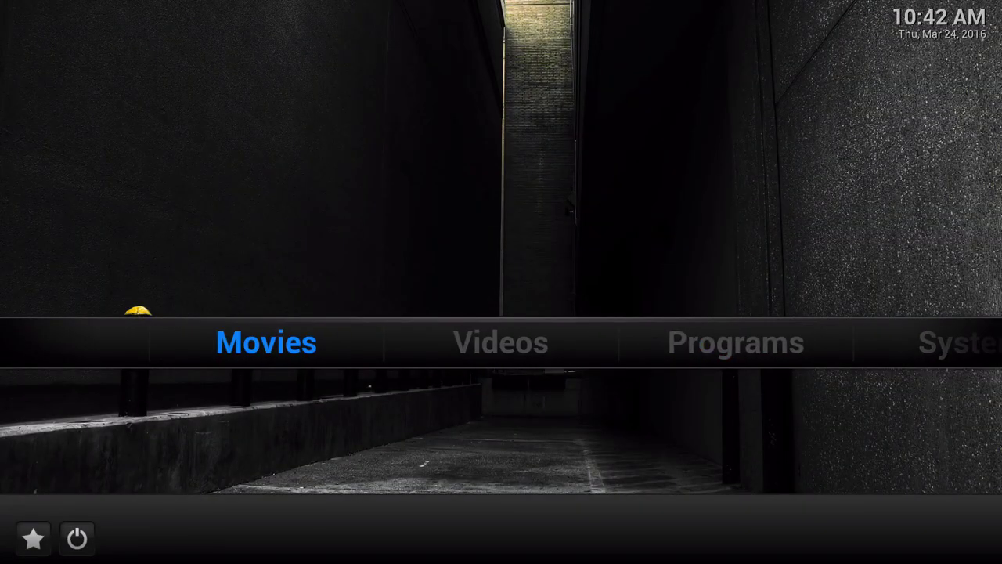
{"action": "key", "text": "Right"}
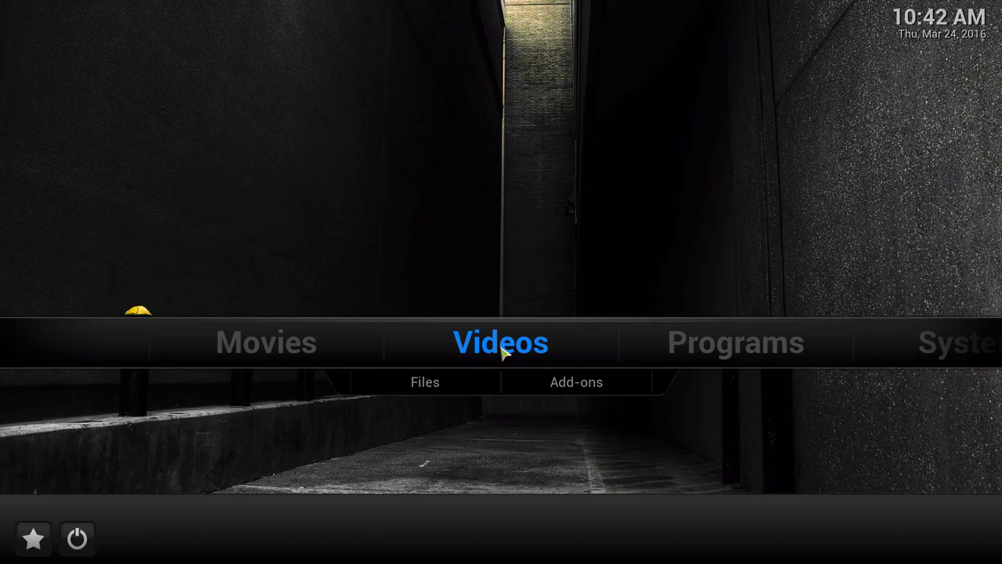
{"action": "key", "text": "Right"}
{"action": "key", "text": "Right"}
{"action": "key", "text": "Right"}
{"action": "key", "text": "Down"}
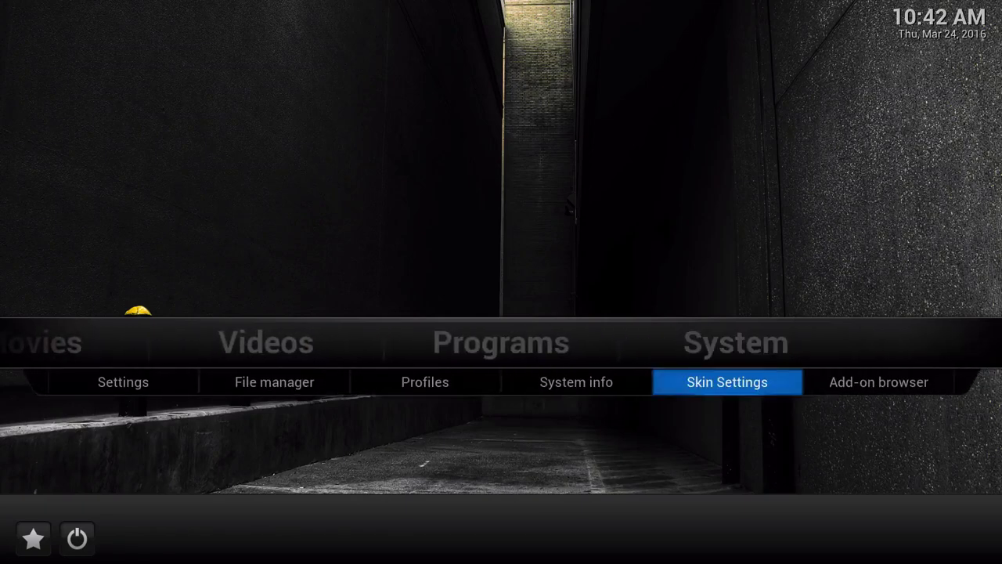
{"action": "key", "text": "Return"}
{"action": "key", "text": "Right"}
- Make Menu item - 2 a Kodi command and enter 'TV Shows' as its label
{"action": "key", "text": "Down"}
{"action": "key", "text": "Down"}
{"action": "key", "text": "Down"}
{"action": "key", "text": "Down"}
{"action": "key", "text": "Down"}
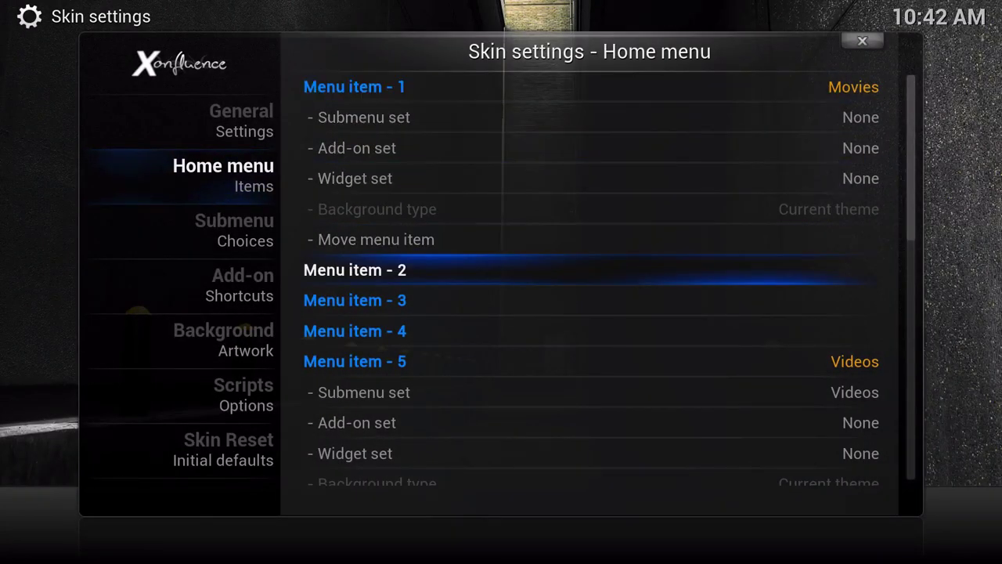
{"action": "key", "text": "Return"}
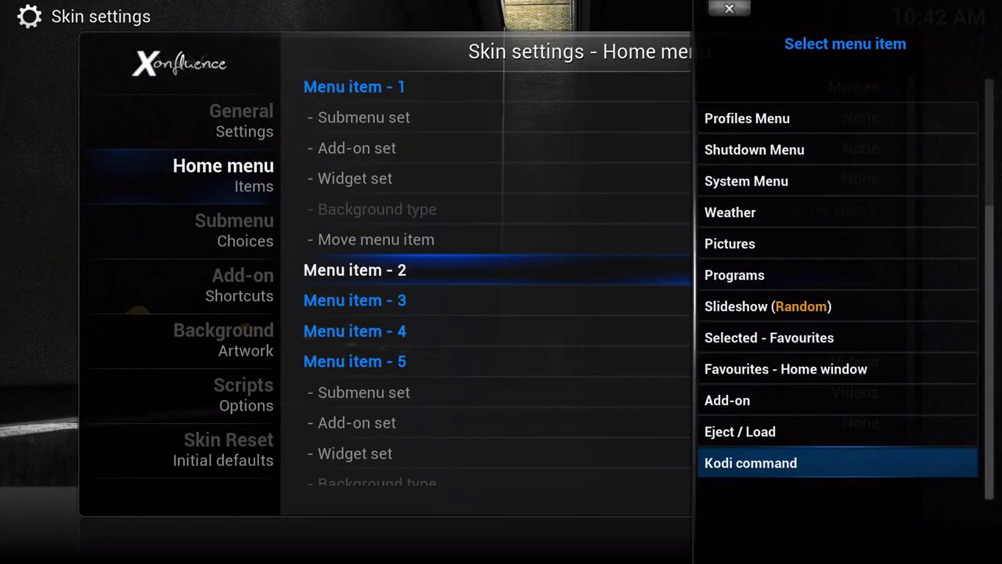
{"action": "key", "text": "Return"}
{"action": "type", "text": "Tv"}
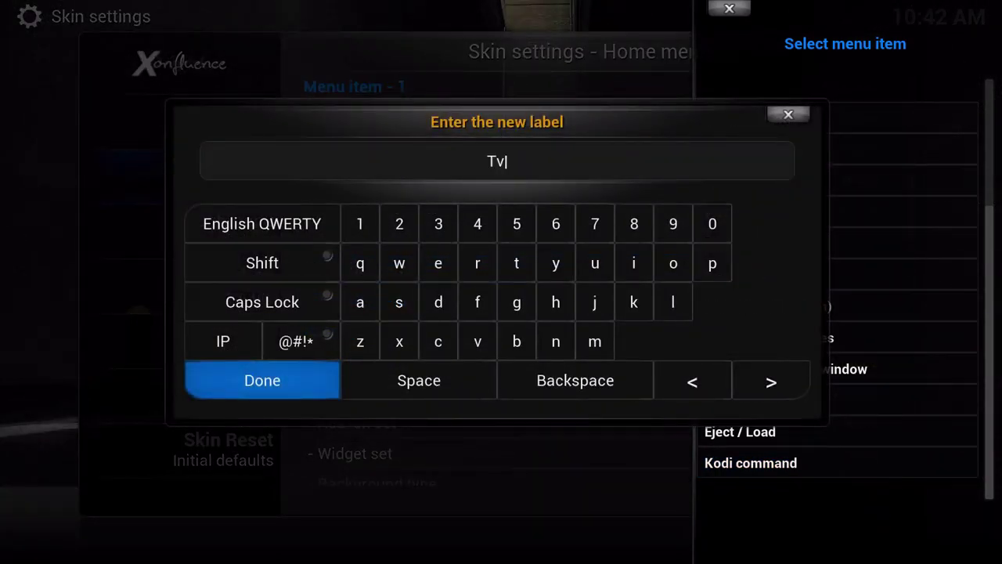
{"action": "key", "text": "BackSpace"}
{"action": "type", "text": "V Shows"}
{"action": "key", "text": "Return"}
{"action": "key", "text": "BackSpace"}
{"action": "key", "text": "BackSpace"}
{"action": "key", "text": "BackSpace"}
{"action": "key", "text": "BackSpace"}
{"action": "key", "text": "BackSpace"}
{"action": "key", "text": "BackSpace"}
{"action": "key", "text": "BackSpace"}
{"action": "key", "text": "BackSpace"}
{"action": "key", "text": "BackSpace"}
{"action": "key", "text": "BackSpace"}
{"action": "key", "text": "BackSpace"}
{"action": "key", "text": "BackSpace"}
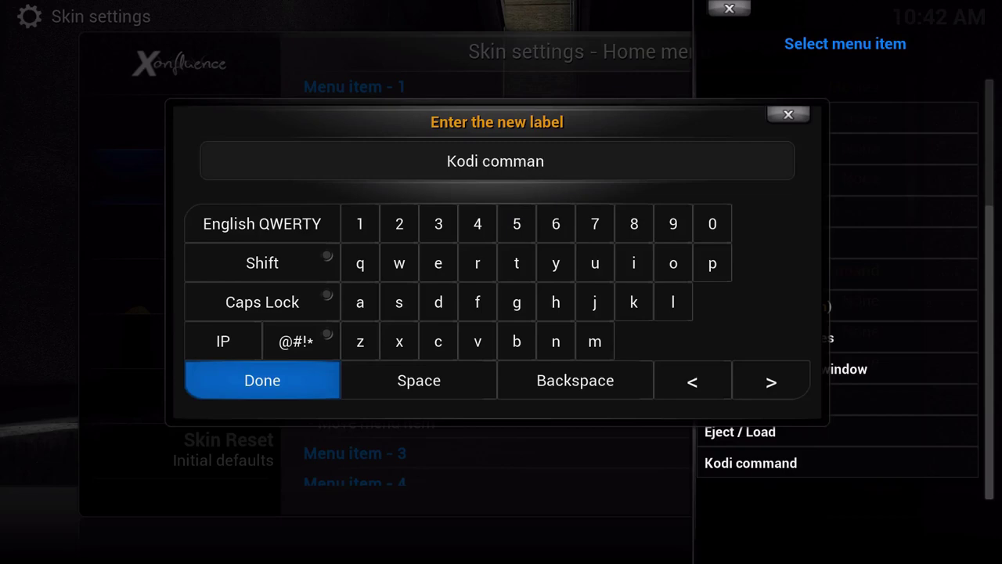
{"action": "type", "text": "TV Shows"}
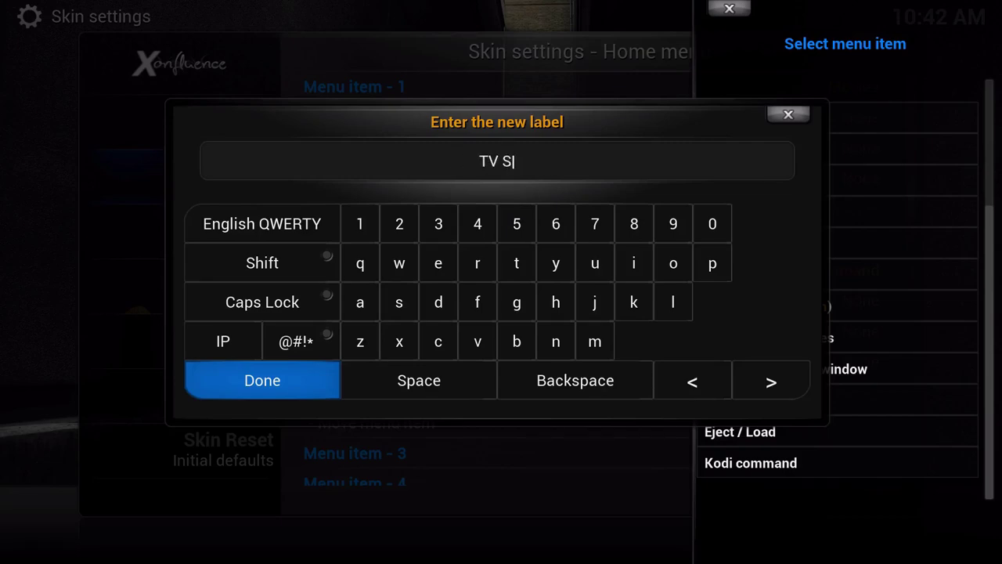
{"action": "key", "text": "Return"}
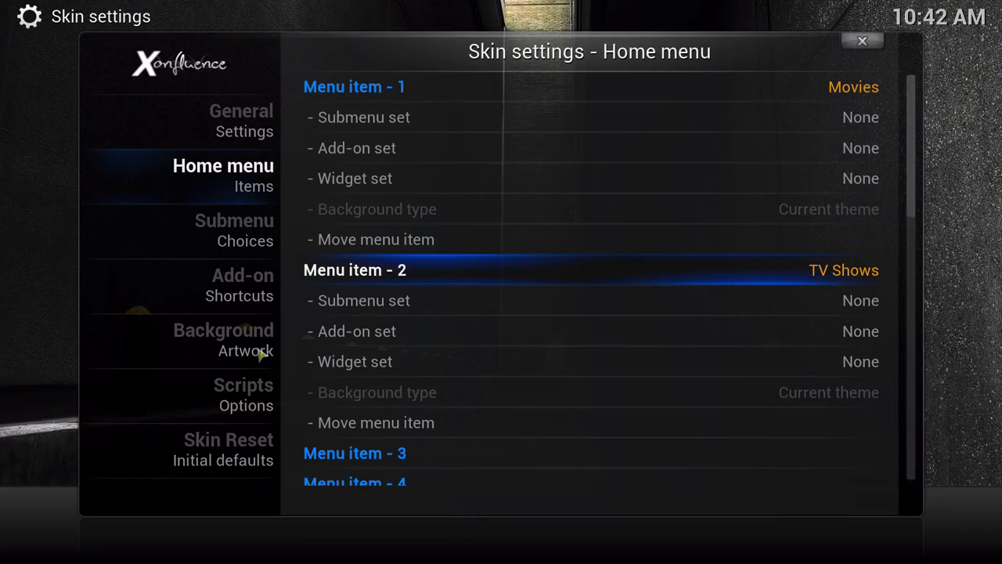
- Set Menu item - 3 to a Kodi command labelled Cartoons, replacing the initial 'Kids' text
{"action": "key", "text": "Down"}
{"action": "key", "text": "Down"}
{"action": "key", "text": "Down"}
{"action": "key", "text": "Down"}
{"action": "key", "text": "Down"}
{"action": "key", "text": "Down"}
{"action": "key", "text": "Down"}
{"action": "key", "text": "Down"}
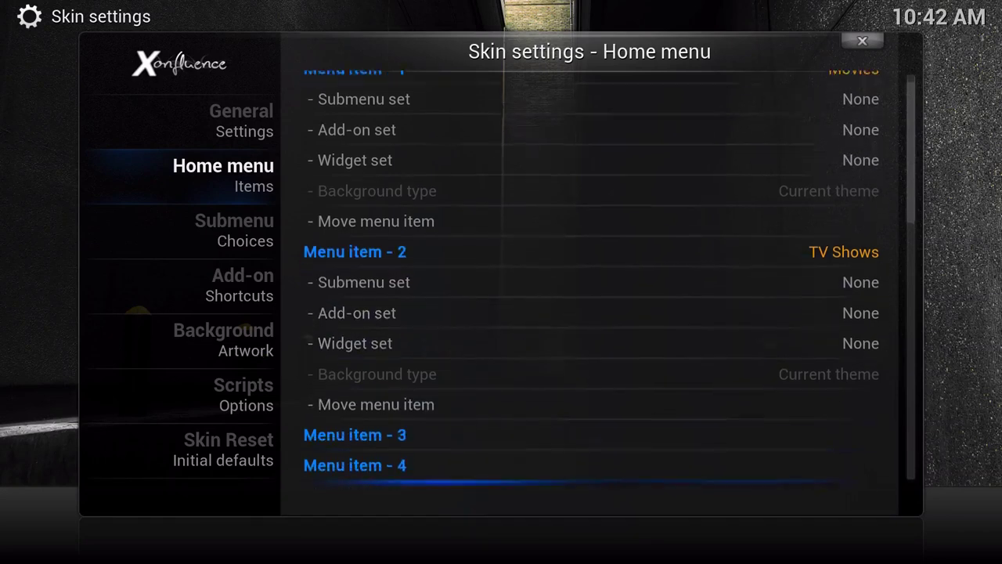
{"action": "key", "text": "Up"}
{"action": "key", "text": "Up"}
{"action": "key", "text": "Up"}
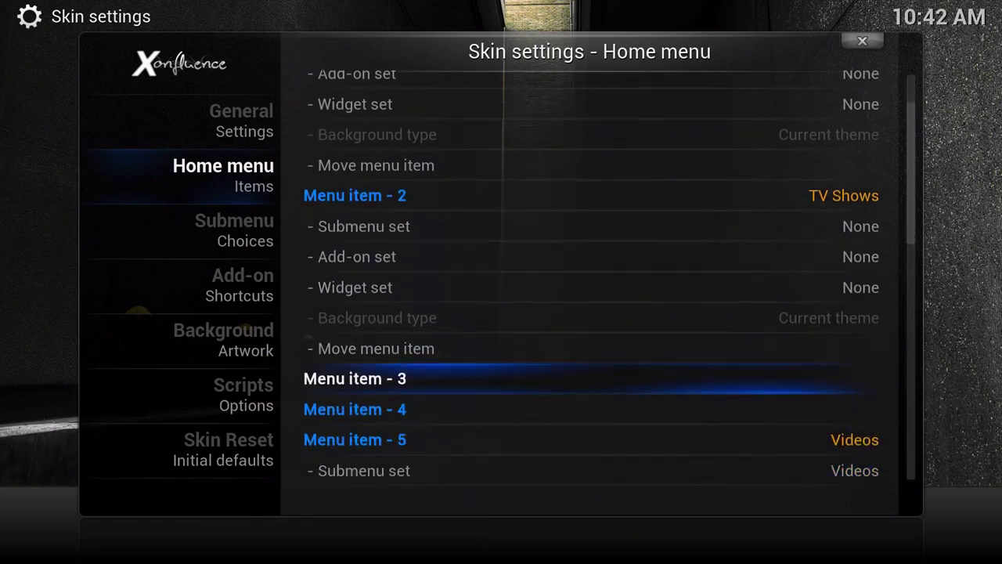
{"action": "key", "text": "Return"}
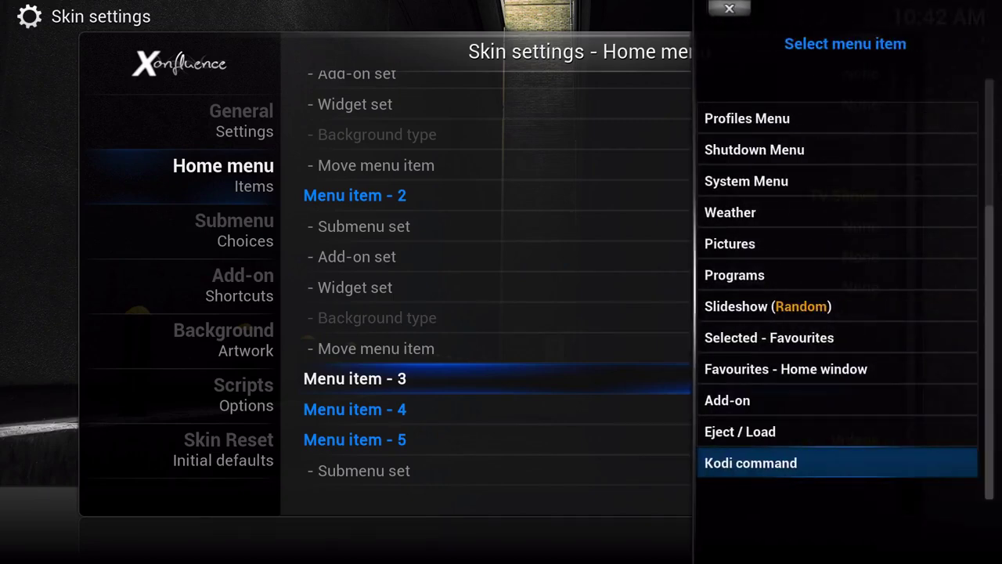
{"action": "key", "text": "Return"}
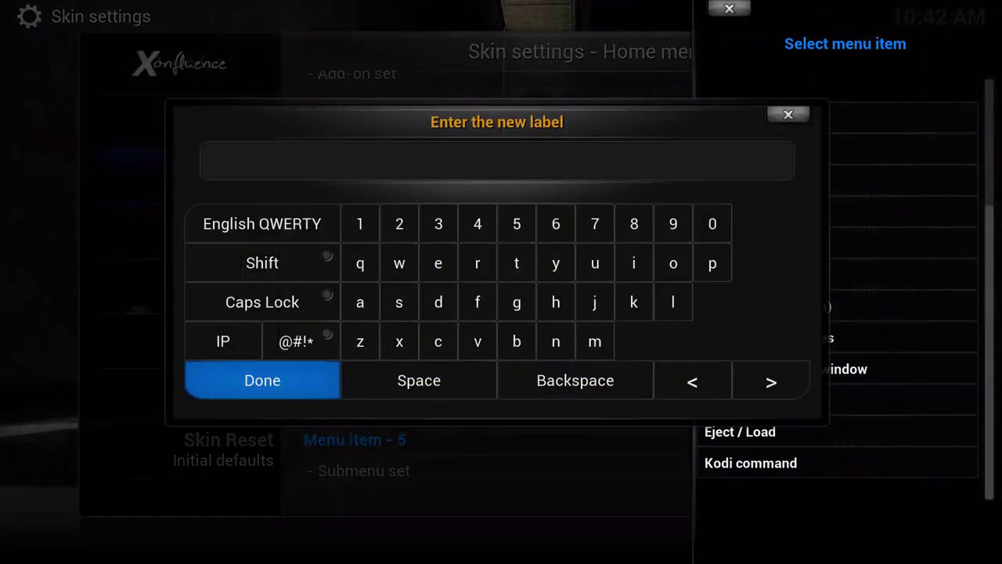
{"action": "type", "text": "Kids"}
{"action": "key", "text": "BackSpace"}
{"action": "key", "text": "BackSpace"}
{"action": "key", "text": "BackSpace"}
{"action": "key", "text": "BackSpace"}
{"action": "type", "text": "Cartoons"}
{"action": "key", "text": "Return"}
{"action": "key", "text": "Return"}
{"action": "key", "text": "BackSpace"}
{"action": "key", "text": "BackSpace"}
{"action": "key", "text": "BackSpace"}
{"action": "key", "text": "BackSpace"}
{"action": "key", "text": "BackSpace"}
{"action": "key", "text": "BackSpace"}
{"action": "key", "text": "BackSpace"}
{"action": "key", "text": "BackSpace"}
{"action": "key", "text": "BackSpace"}
{"action": "key", "text": "BackSpace"}
{"action": "key", "text": "BackSpace"}
{"action": "key", "text": "BackSpace"}
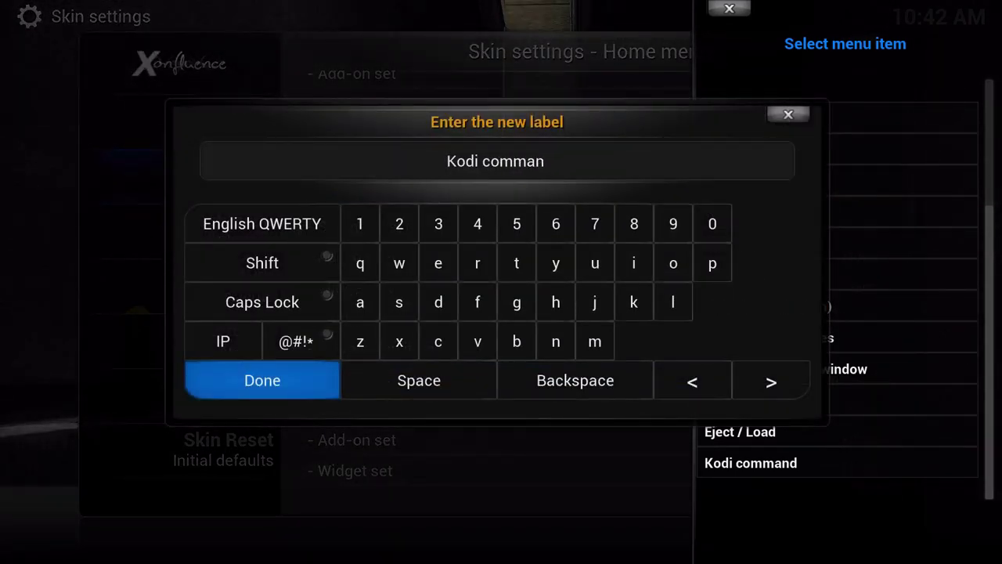
{"action": "type", "text": "Cartoons"}
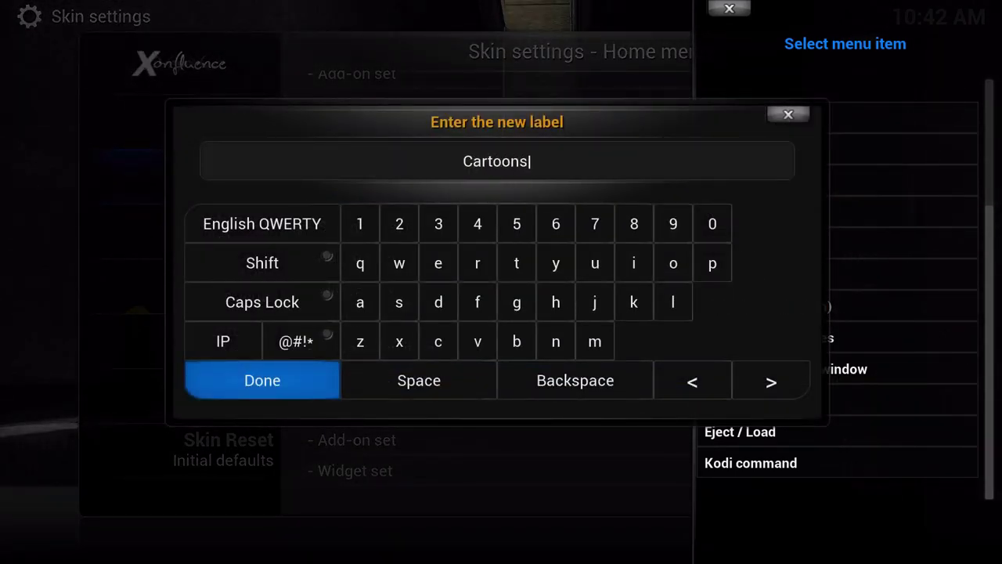
{"action": "key", "text": "Return"}
{"action": "key", "text": "Up"}
{"action": "key", "text": "Up"}
{"action": "key", "text": "Up"}
{"action": "key", "text": "Up"}
{"action": "key", "text": "Up"}
{"action": "key", "text": "Up"}
{"action": "key", "text": "Up"}
{"action": "key", "text": "Up"}
{"action": "key", "text": "Up"}
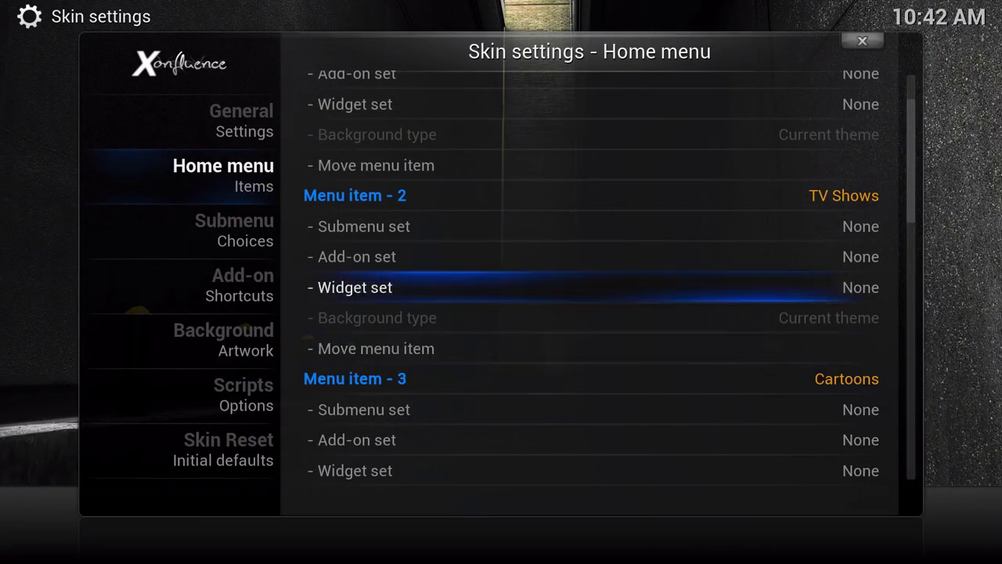
- Back out and browse the rebuilt home bar to the Cartoons entry
{"action": "key", "text": "Up"}
{"action": "key", "text": "Down"}
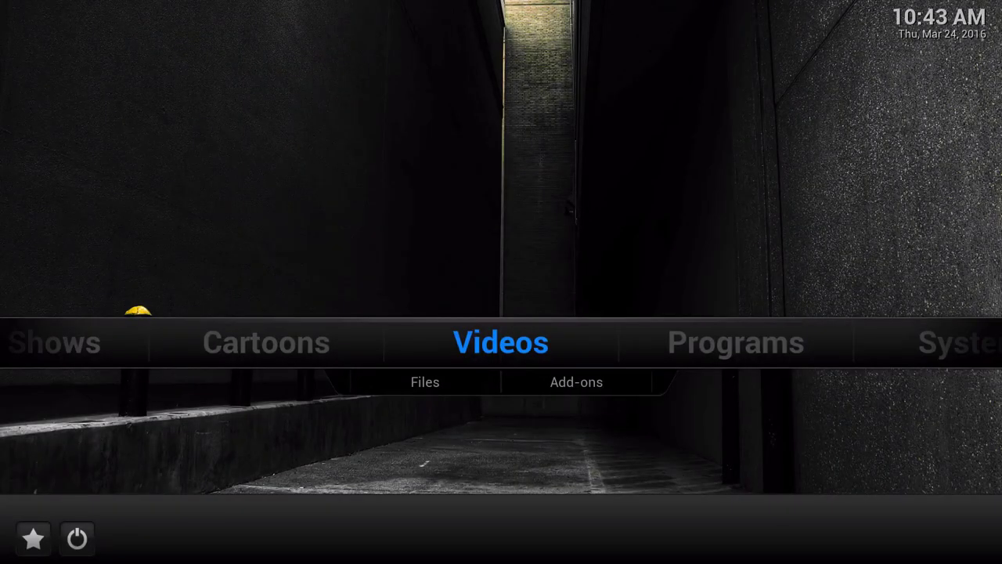
{"action": "key", "text": "Left"}
{"action": "key", "text": "Left"}
{"action": "key", "text": "Left"}
{"action": "key", "text": "Right"}
{"action": "key", "text": "Right"}
{"action": "key", "text": "Right"}
{"action": "key", "text": "Right"}
{"action": "key", "text": "Right"}
{"action": "key", "text": "Left"}
{"action": "key", "text": "Left"}
{"action": "key", "text": "Left"}
{"action": "key", "text": "Left"}
{"action": "key", "text": "Left"}
{"action": "key", "text": "Right"}
{"action": "key", "text": "Right"}
{"action": "key", "text": "Right"}
{"action": "key", "text": "Right"}
{"action": "key", "text": "Right"}
- Open Skin Settings from the System submenu and switch to the submenu settings section
{"action": "key", "text": "Down"}
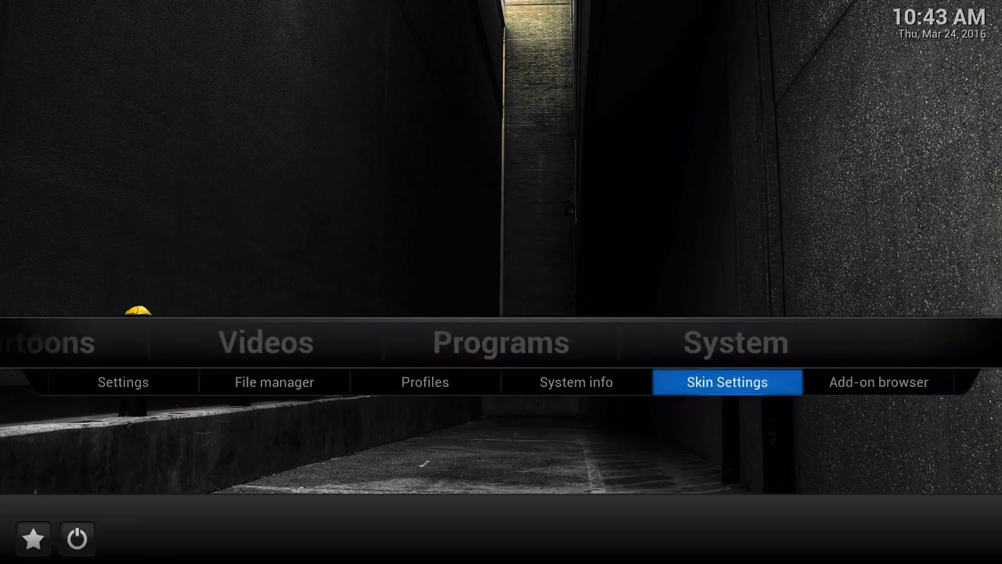
{"action": "key", "text": "Left"}
{"action": "key", "text": "Left"}
{"action": "key", "text": "Left"}
{"action": "key", "text": "Left"}
{"action": "key", "text": "Right"}
{"action": "key", "text": "Right"}
{"action": "key", "text": "Right"}
{"action": "key", "text": "Right"}
{"action": "key", "text": "Right"}
{"action": "key", "text": "Left"}
{"action": "key", "text": "Return"}
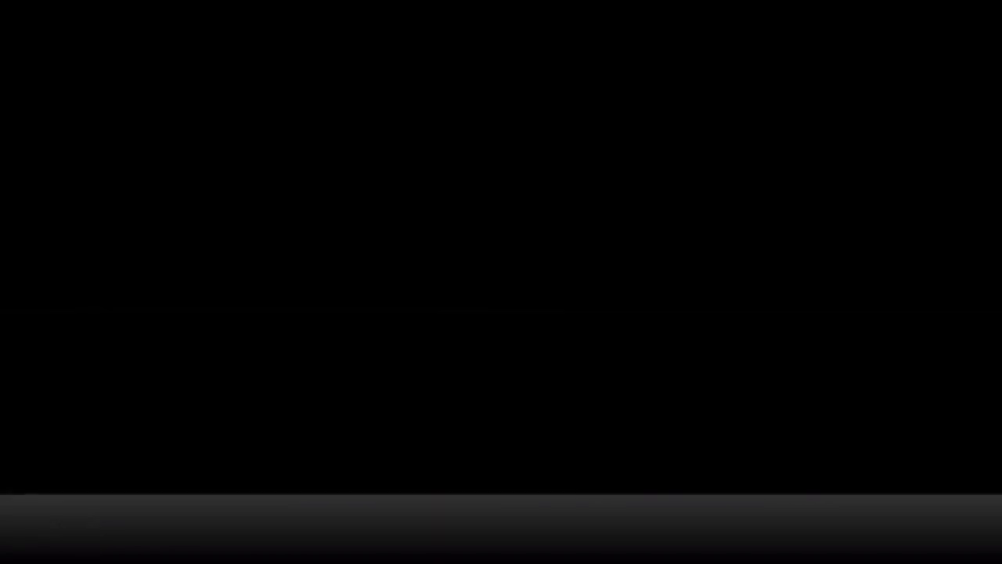
{"action": "key", "text": "Down"}
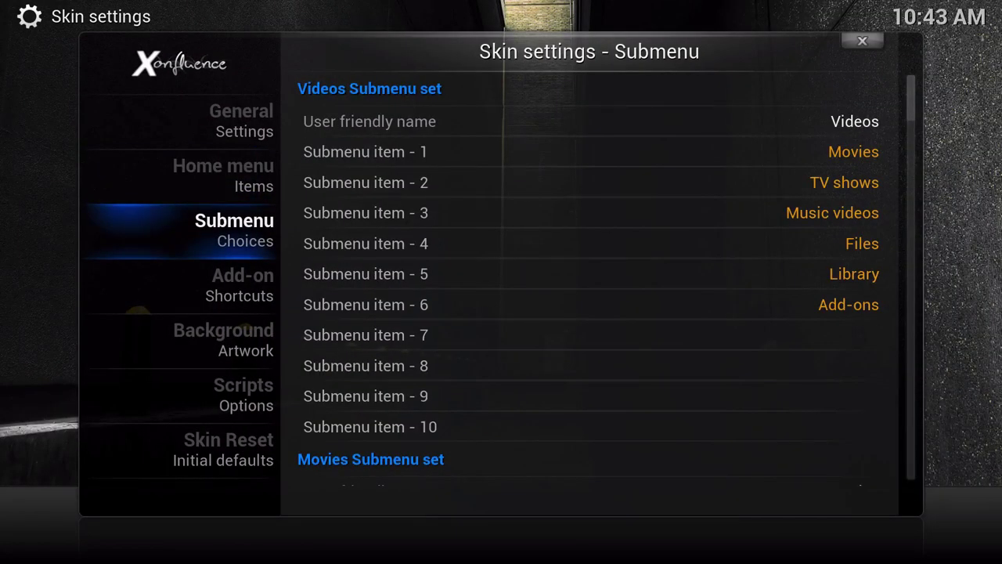
- Scroll down to the Movies Submenu set and highlight Submenu item - 1 (Recently added)
{"action": "key", "text": "Right"}
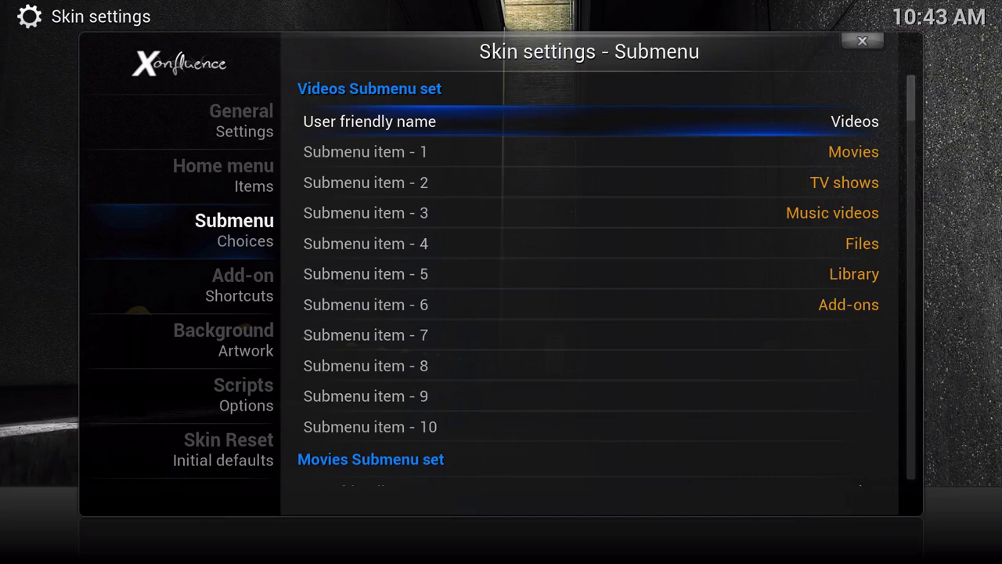
{"action": "key", "text": "Right"}
{"action": "key", "text": "Down"}
{"action": "key", "text": "Left"}
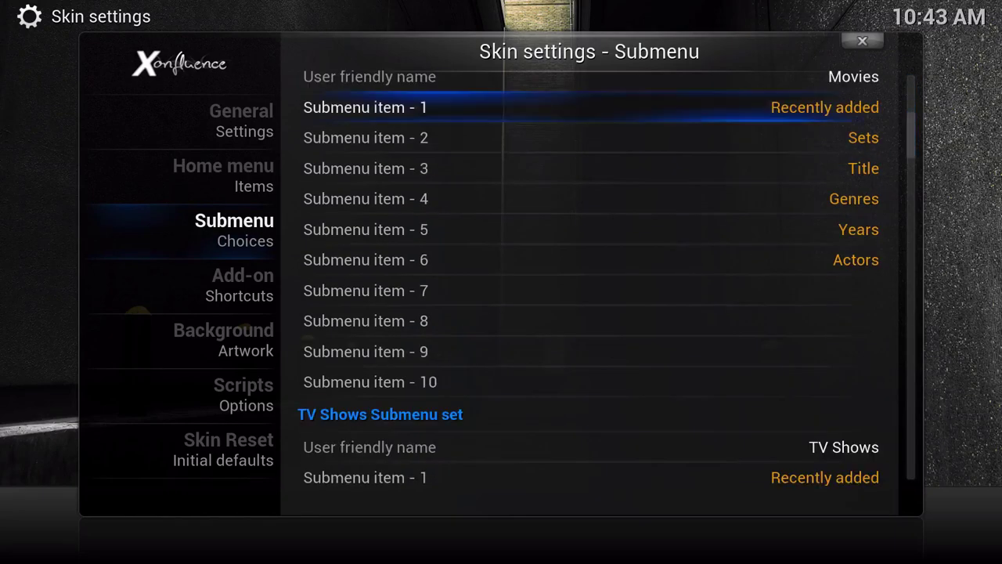
{"action": "key", "text": "Up"}
{"action": "key", "text": "Up"}
{"action": "key", "text": "Up"}
{"action": "key", "text": "Down"}
{"action": "key", "text": "Down"}
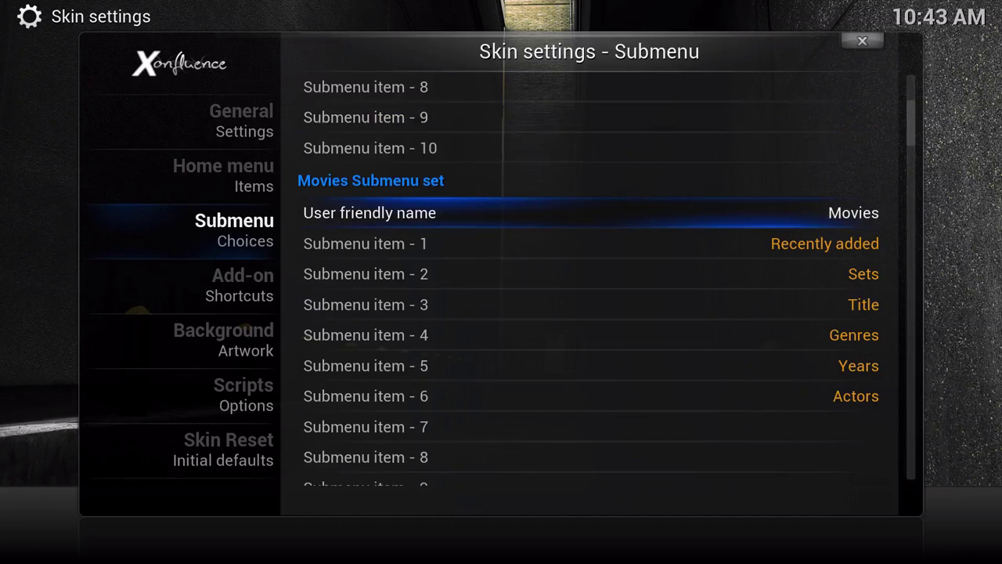
{"action": "key", "text": "Down"}
{"action": "key", "text": "Up"}
{"action": "key", "text": "Down"}
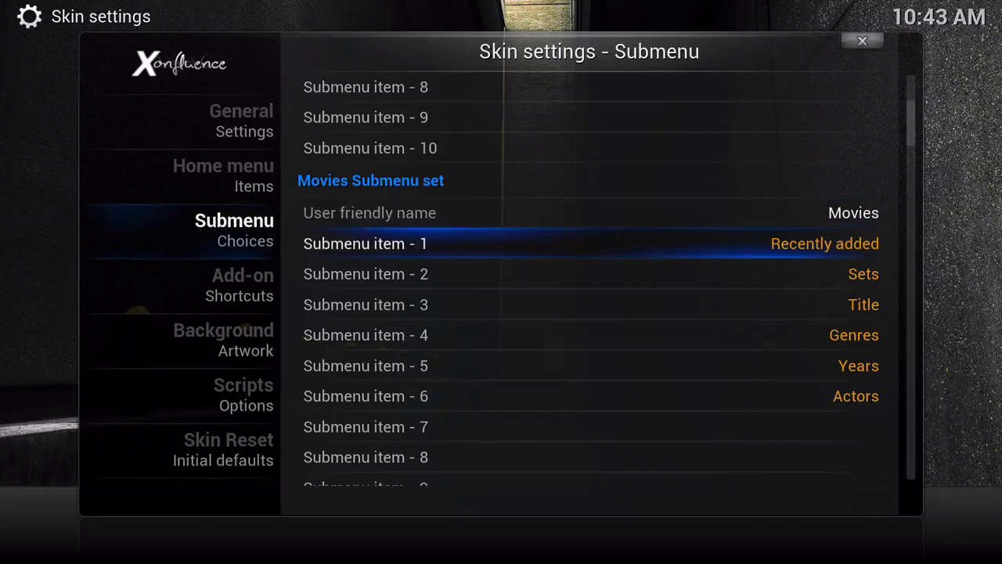
{"action": "key", "text": "Down"}
{"action": "key", "text": "Down"}
{"action": "key", "text": "Down"}
{"action": "key", "text": "Down"}
{"action": "key", "text": "Up"}
{"action": "key", "text": "Up"}
{"action": "key", "text": "Up"}
{"action": "key", "text": "Up"}
- Set Movies Submenu items 1, 2 and 3 to Hide item
{"action": "key", "text": "Return"}
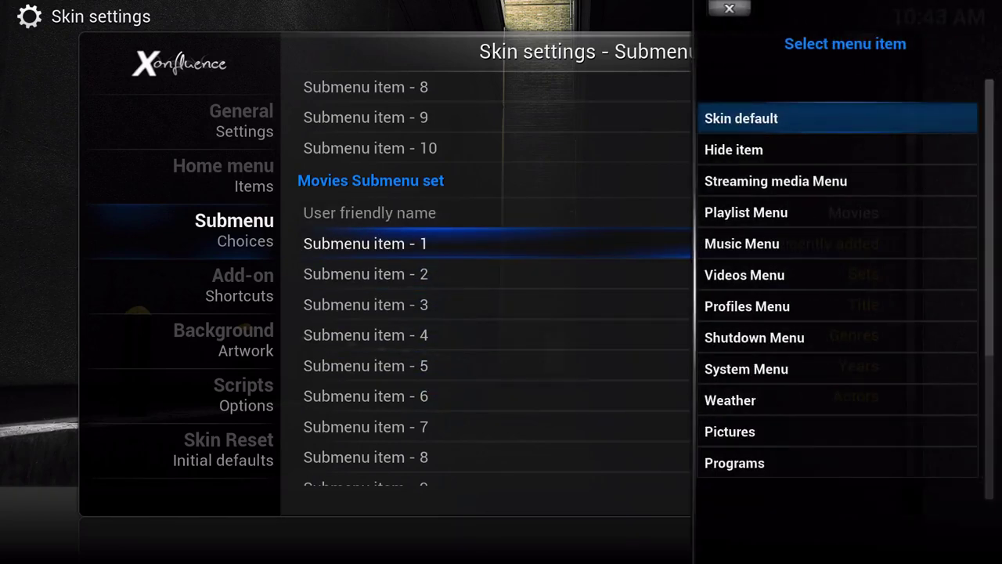
{"action": "key", "text": "Down"}
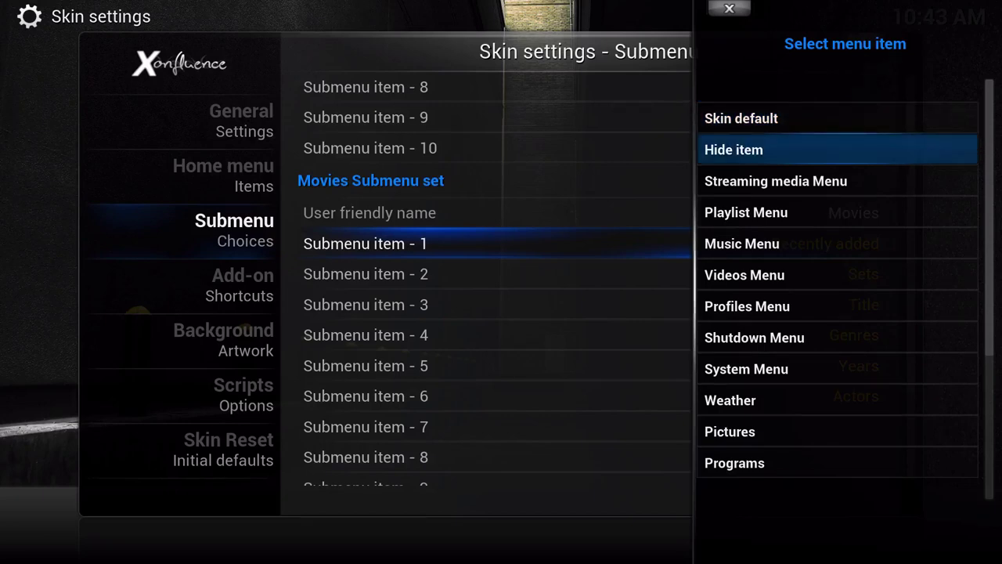
{"action": "key", "text": "Return"}
{"action": "key", "text": "Down"}
{"action": "key", "text": "Return"}
{"action": "key", "text": "Return"}
{"action": "key", "text": "Down"}
{"action": "key", "text": "Return"}
{"action": "key", "text": "Return"}
{"action": "key", "text": "Down"}
{"action": "key", "text": "Return"}
{"action": "key", "text": "Return"}
- Set Movies Submenu items 4, 5 and 6 to Hide item, leaving the submenu empty
{"action": "key", "text": "Return"}
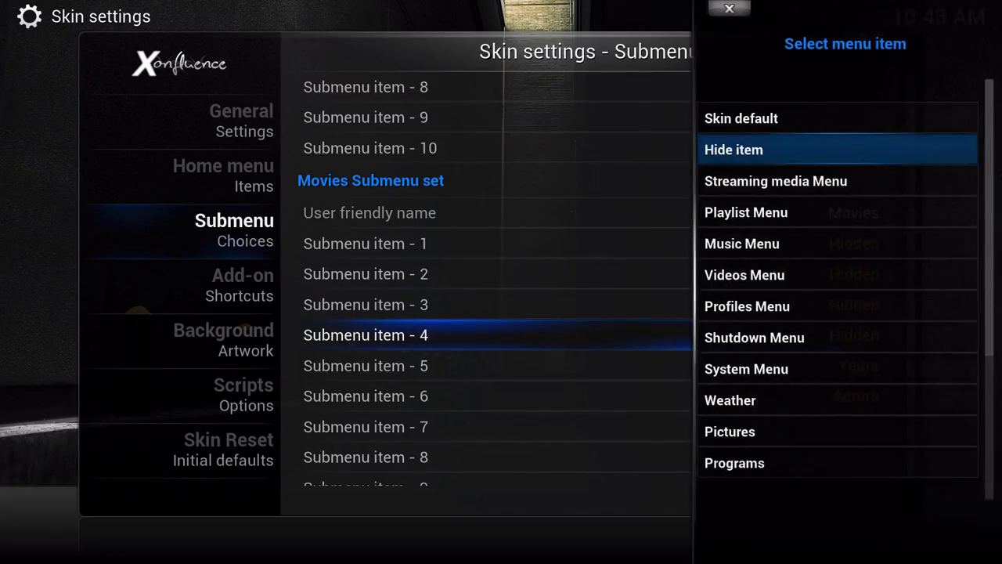
{"action": "key", "text": "Return"}
{"action": "key", "text": "Down"}
{"action": "key", "text": "Return"}
{"action": "key", "text": "Return"}
{"action": "key", "text": "Down"}
{"action": "key", "text": "Return"}
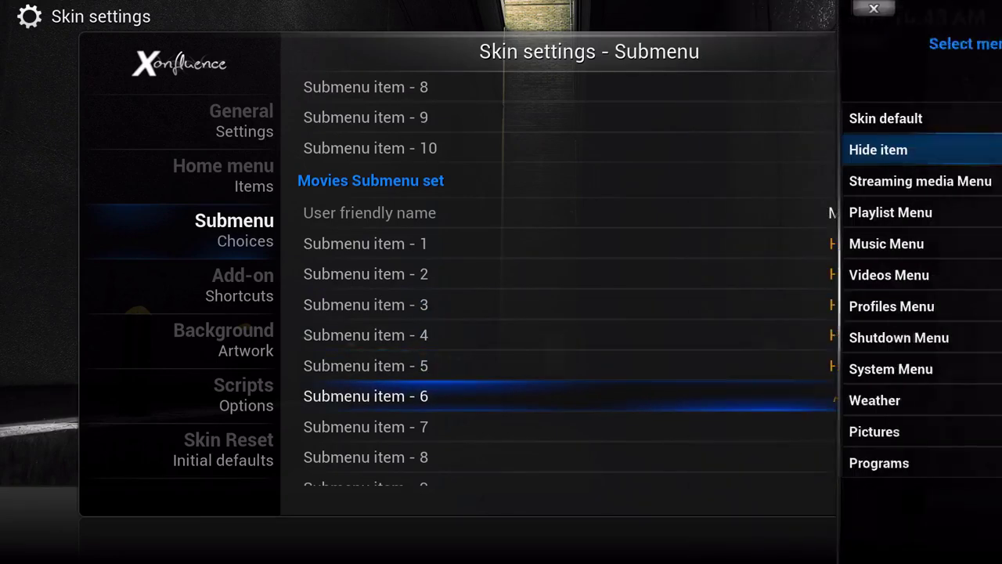
{"action": "key", "text": "Return"}
{"action": "key", "text": "Up"}
{"action": "key", "text": "Up"}
{"action": "key", "text": "Up"}
{"action": "key", "text": "Up"}
{"action": "key", "text": "Up"}
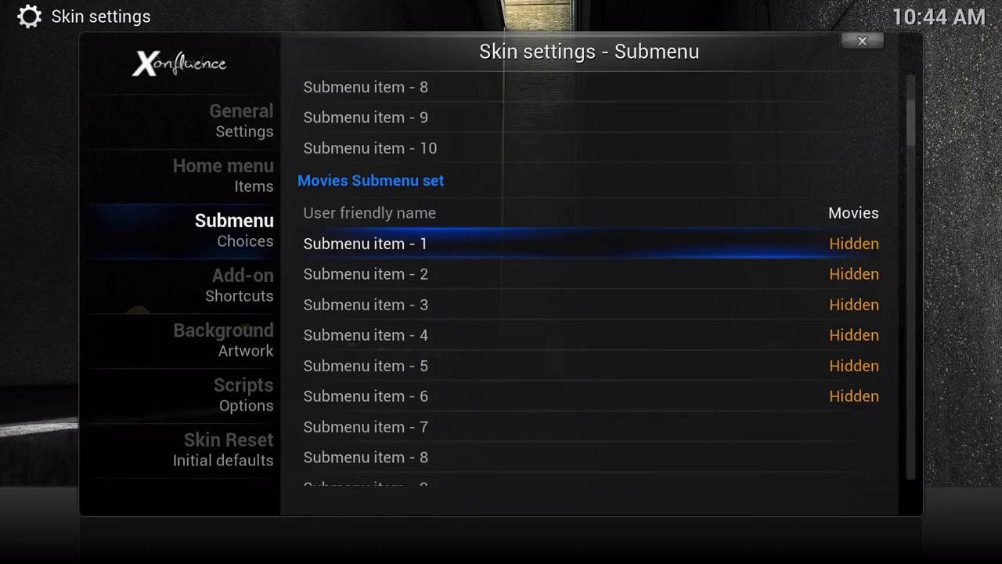
- For Movies Submenu item 1, choose Videos Menu > Video - Nodes and open the Video add-ons folder
{"action": "key", "text": "Return"}
{"action": "key", "text": "Down"}
{"action": "key", "text": "Down"}
{"action": "key", "text": "Down"}
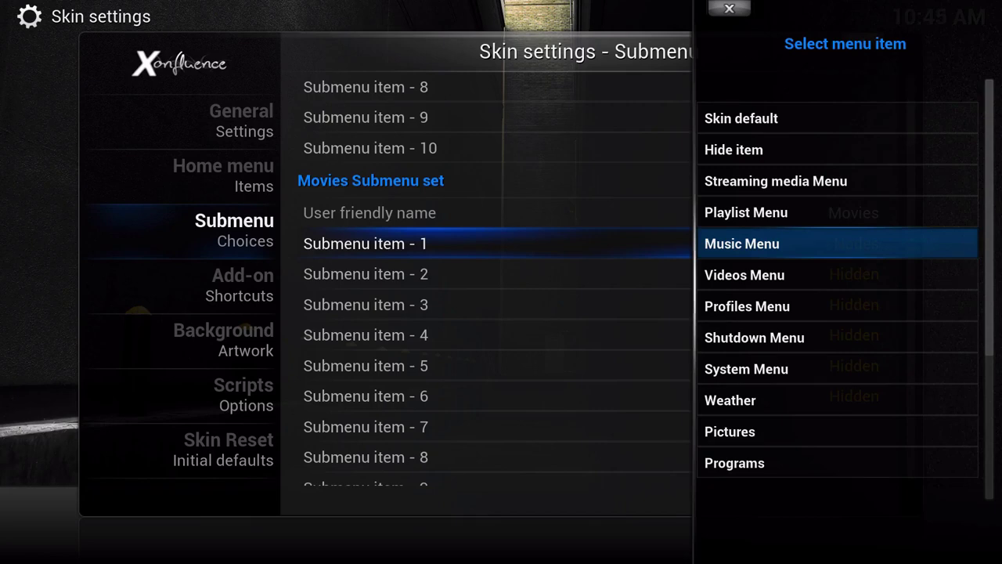
{"action": "key", "text": "Down"}
{"action": "key", "text": "Return"}
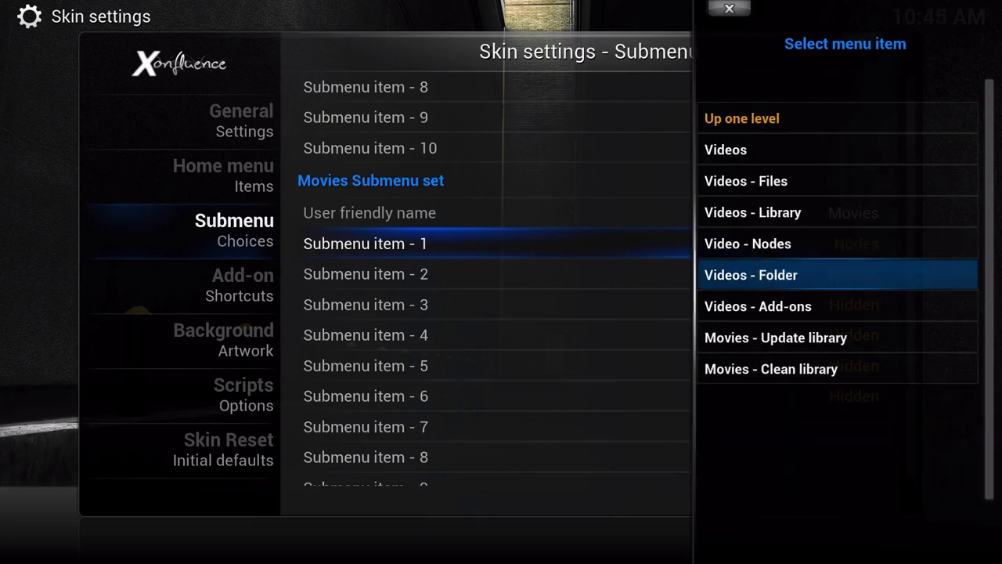
{"action": "key", "text": "Up"}
{"action": "key", "text": "Return"}
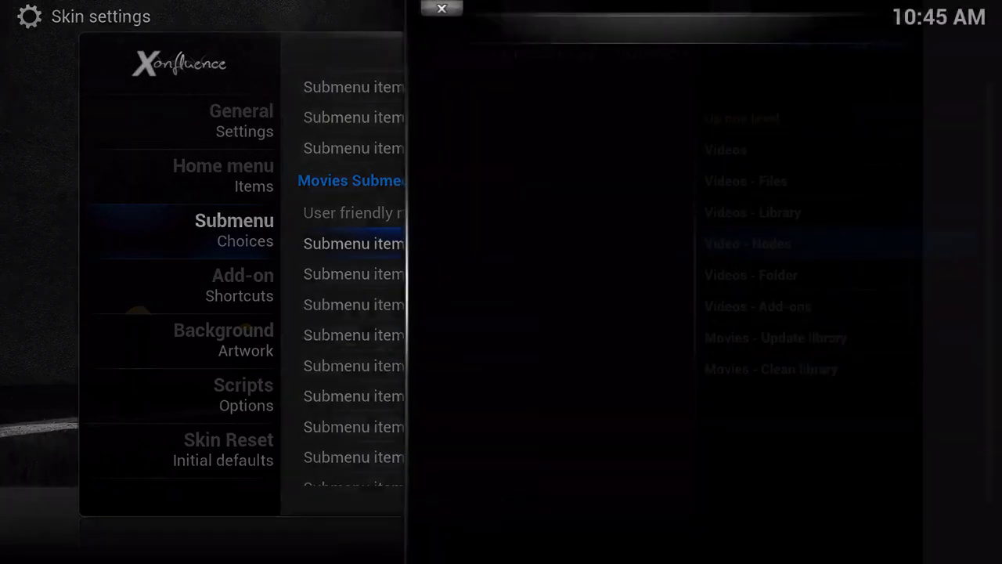
{"action": "key", "text": "Up"}
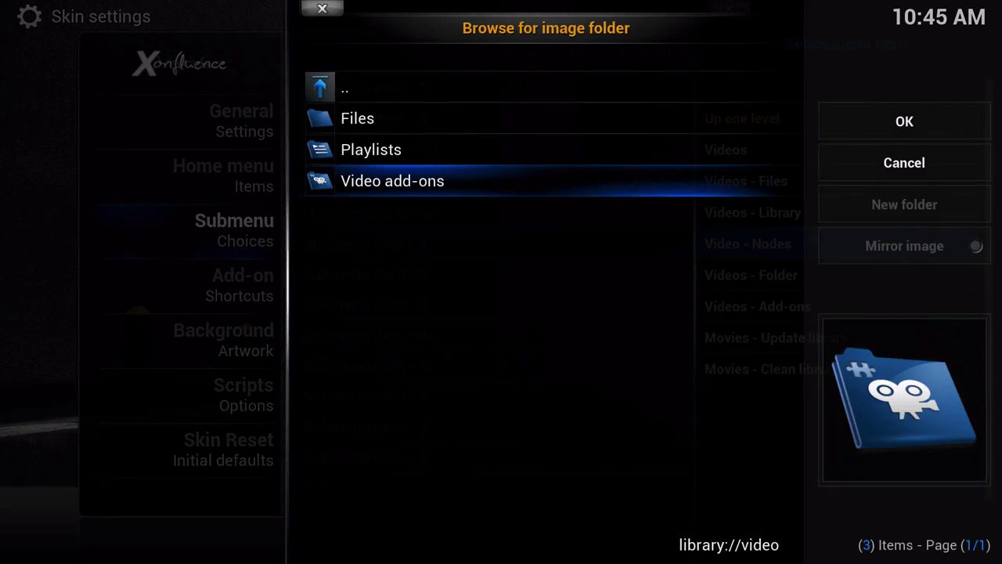
{"action": "key", "text": "Return"}
{"action": "key", "text": "Down"}
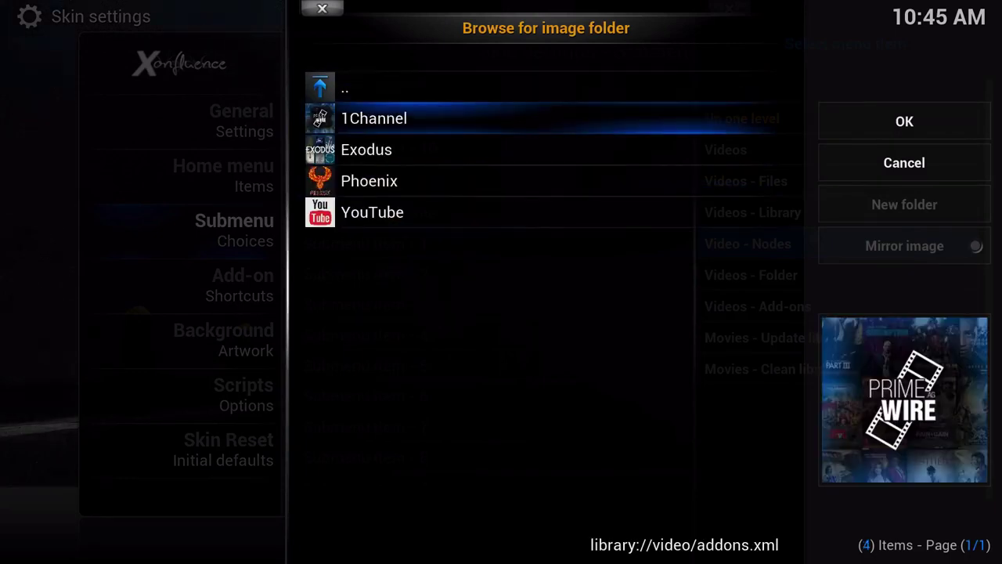